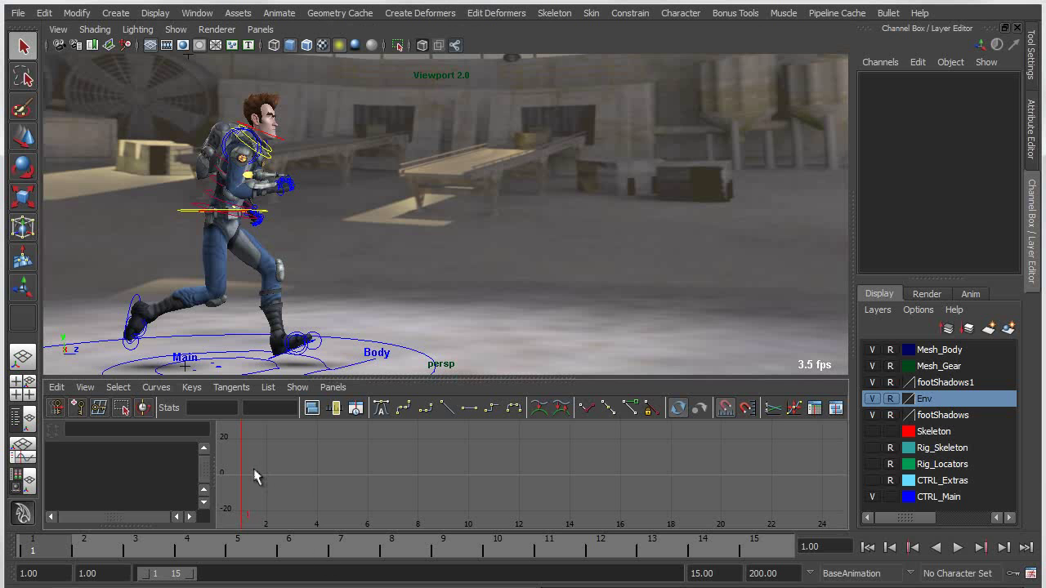
Scrub through the run animation and mute the Translate Z channel of the CTRL_M_World control
left_click_drag(246, 483, 705, 492)
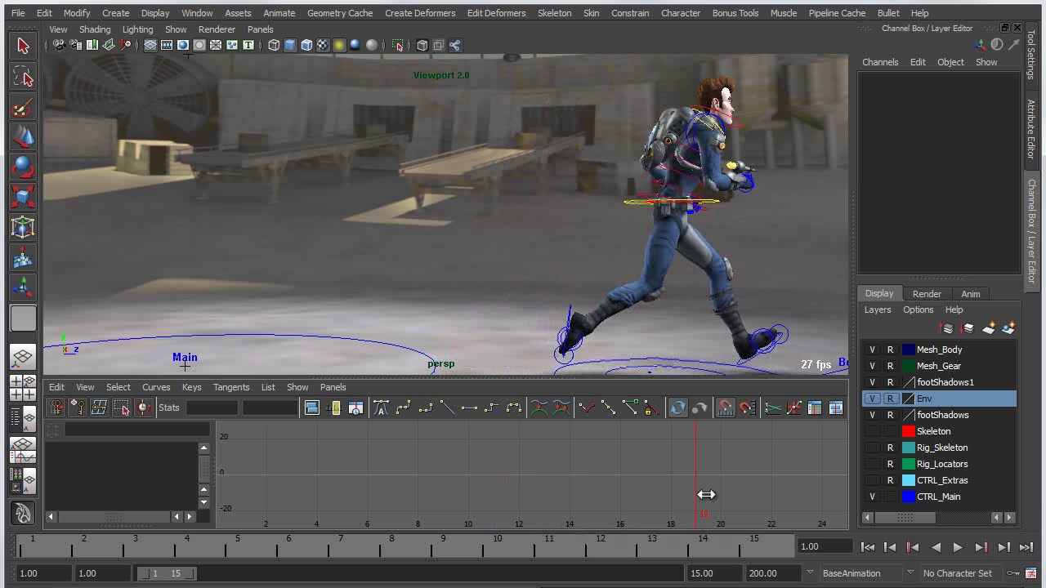
left_click_drag(567, 491, 177, 488)
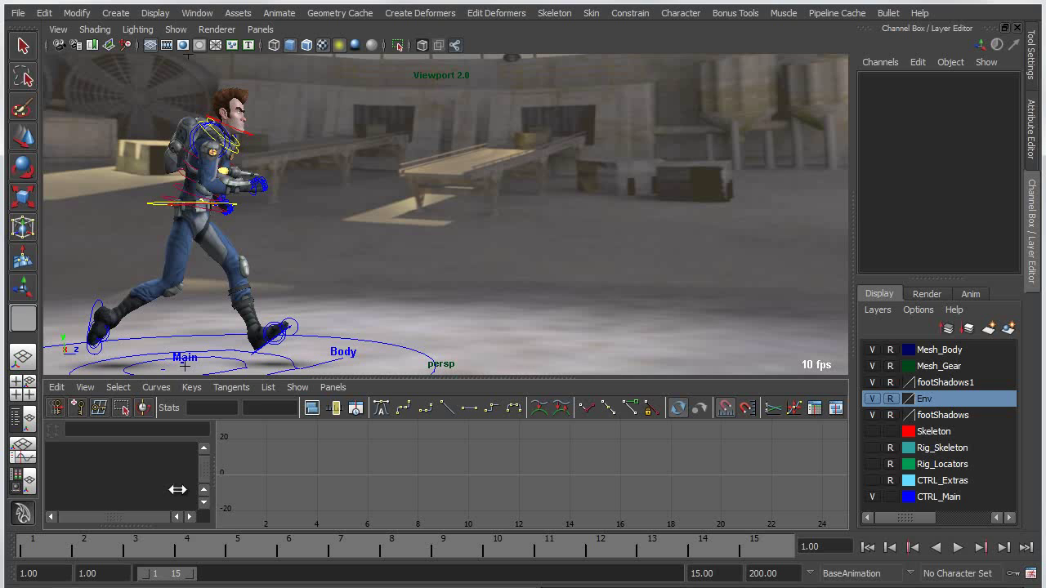
left_click(291, 363)
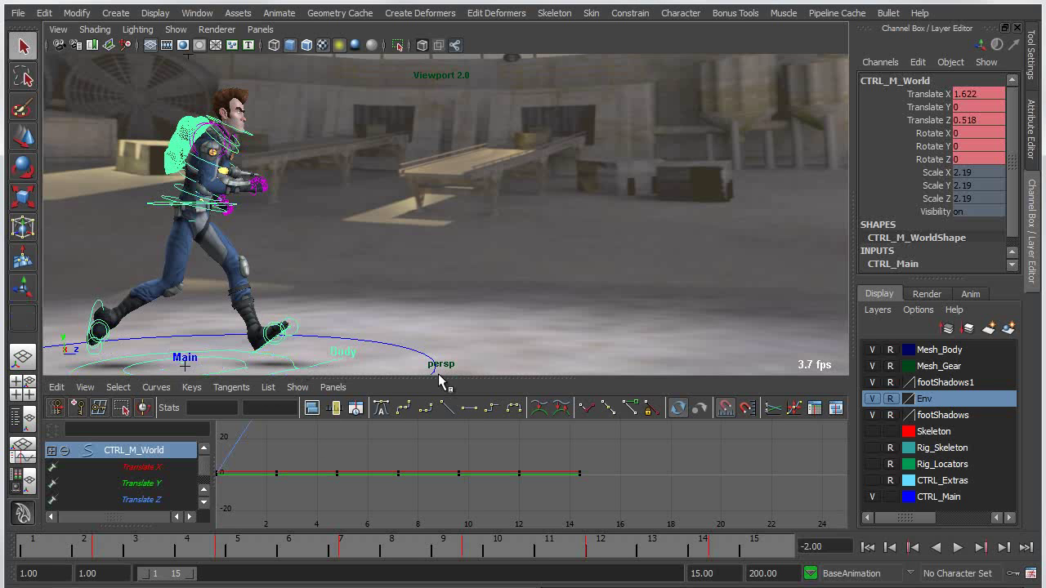
left_click(932, 120)
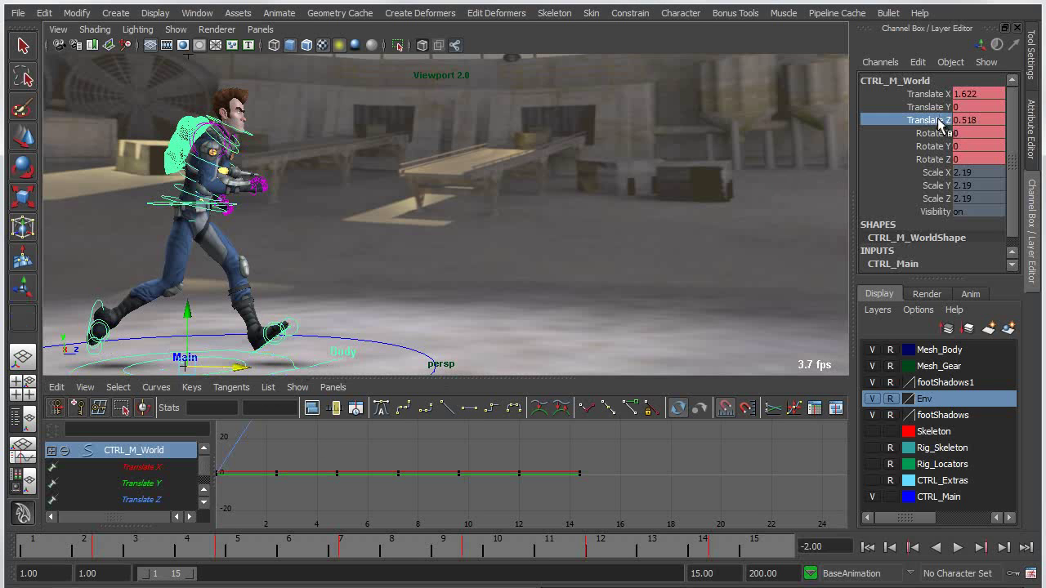
right_click(940, 122)
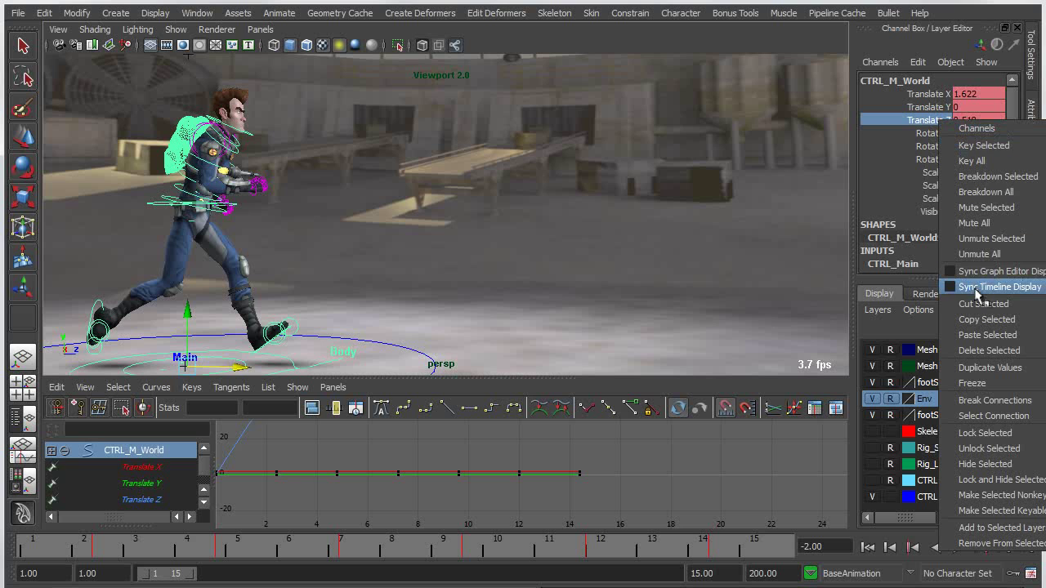
left_click(977, 207)
Play the run in place from the first frame with the character centred in view, and stop playback
left_click(868, 548)
left_click(957, 547)
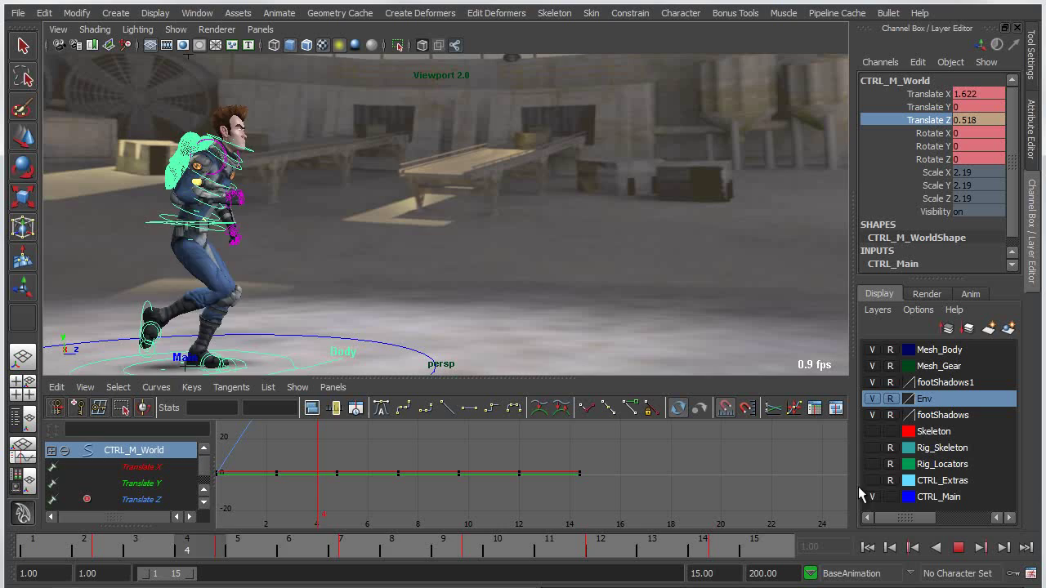
middle_click_drag(392, 253, 599, 244, "alt")
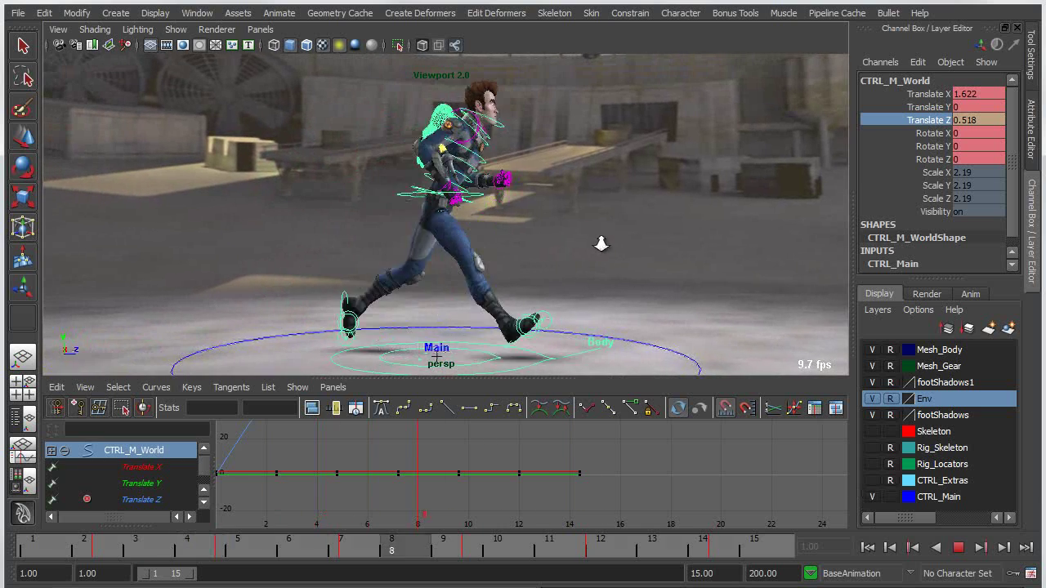
right_click_drag(600, 243, 620, 252, "alt")
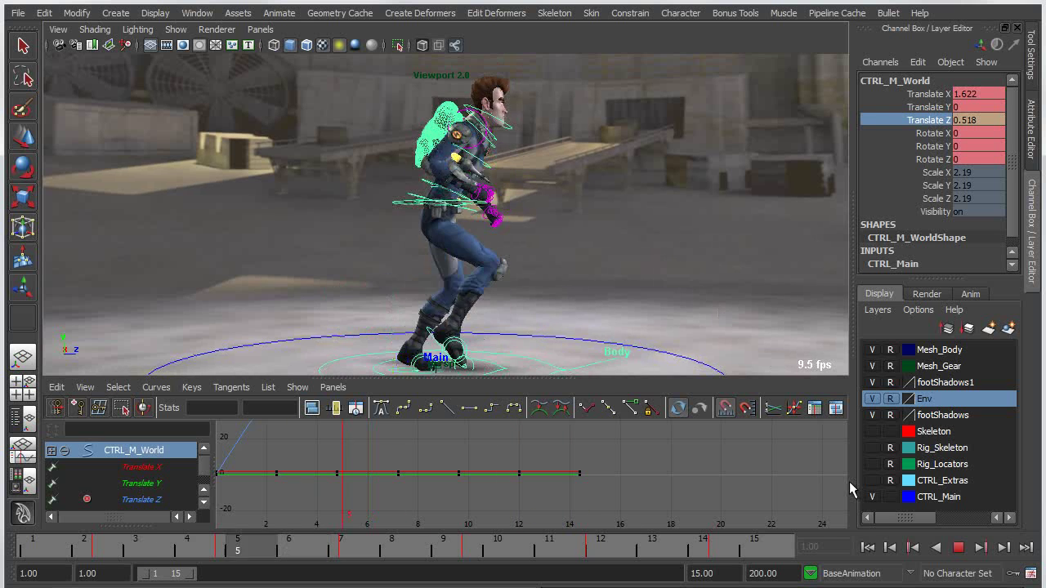
left_click(958, 546)
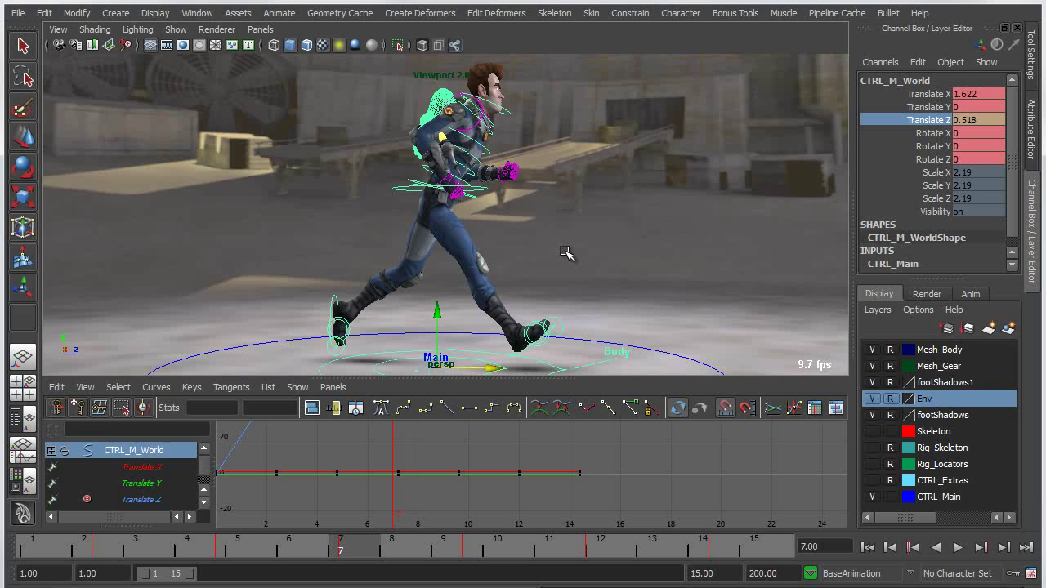
Select the top SpaceManRig node of the character and display and frame all animation curves of its child controls
left_click(563, 342)
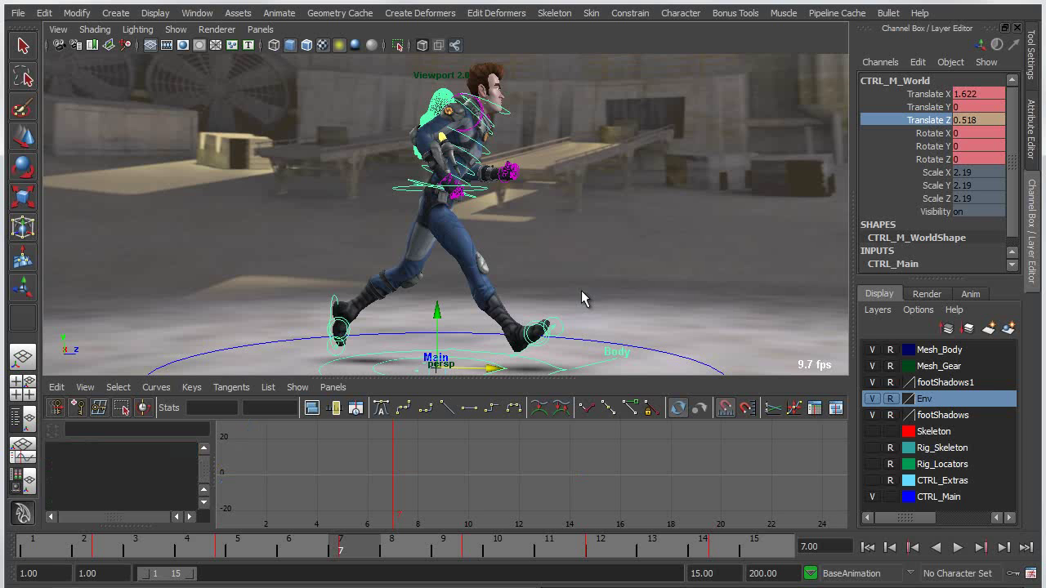
left_click(409, 358)
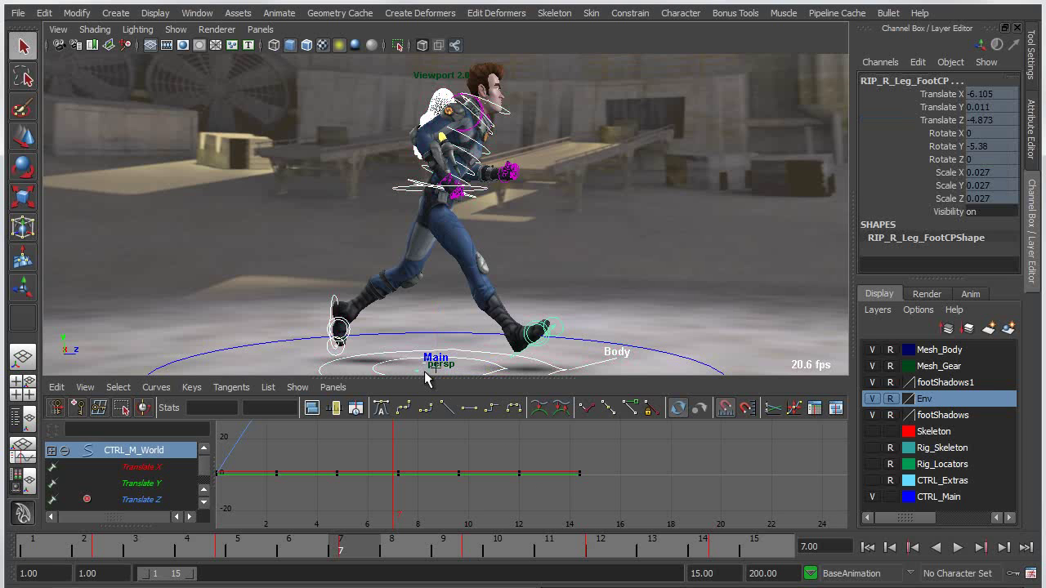
scroll(415, 323, "down", 3)
left_click(459, 360, "shift")
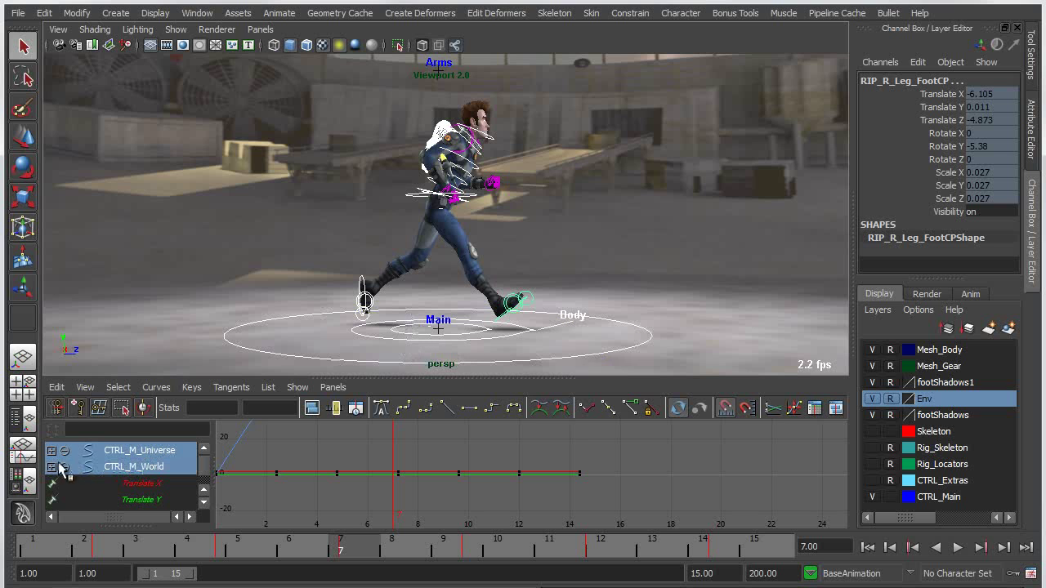
key("Up")
key("Up")
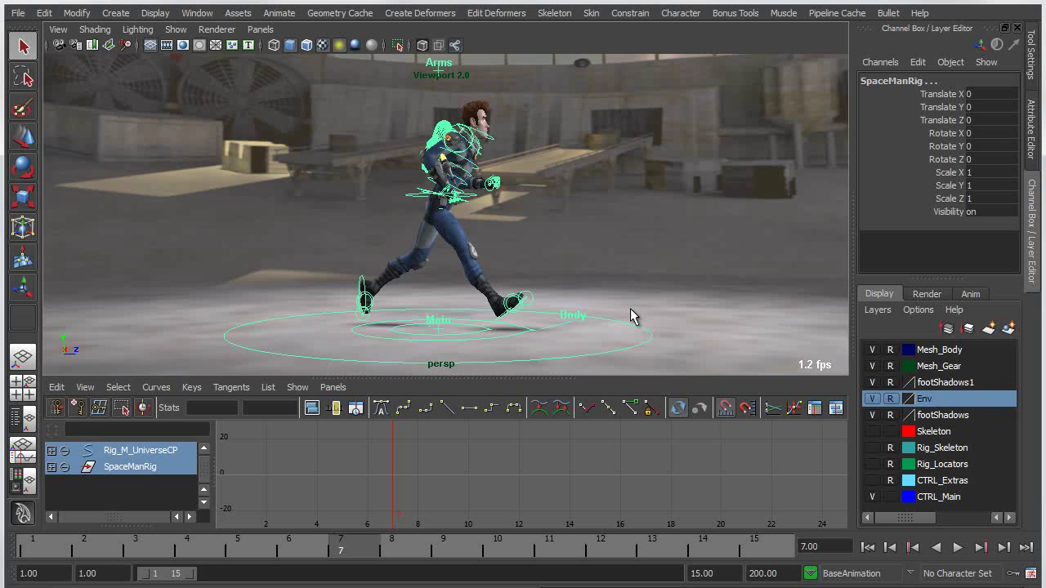
left_click(51, 467)
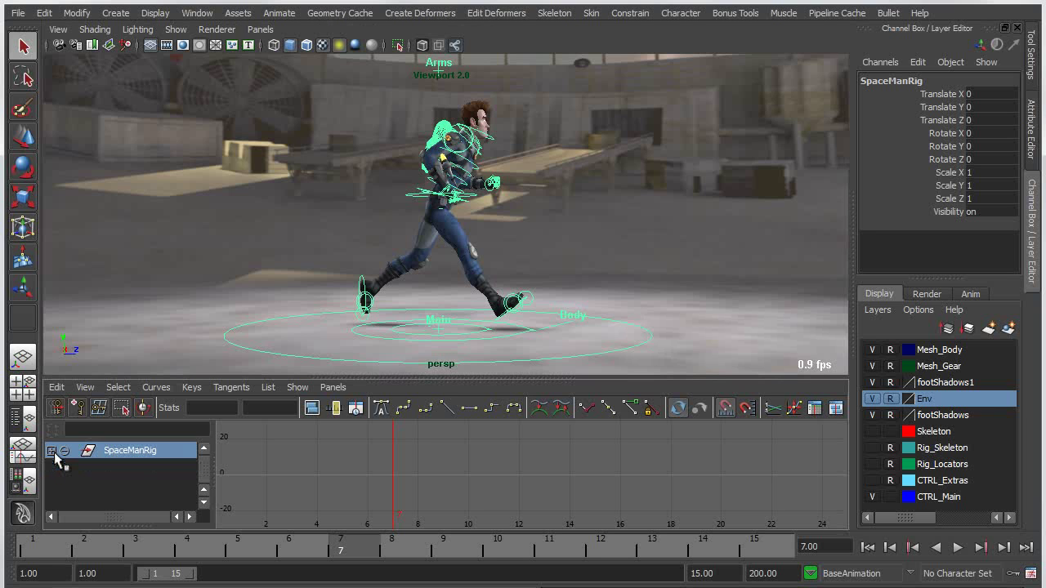
left_click(51, 451)
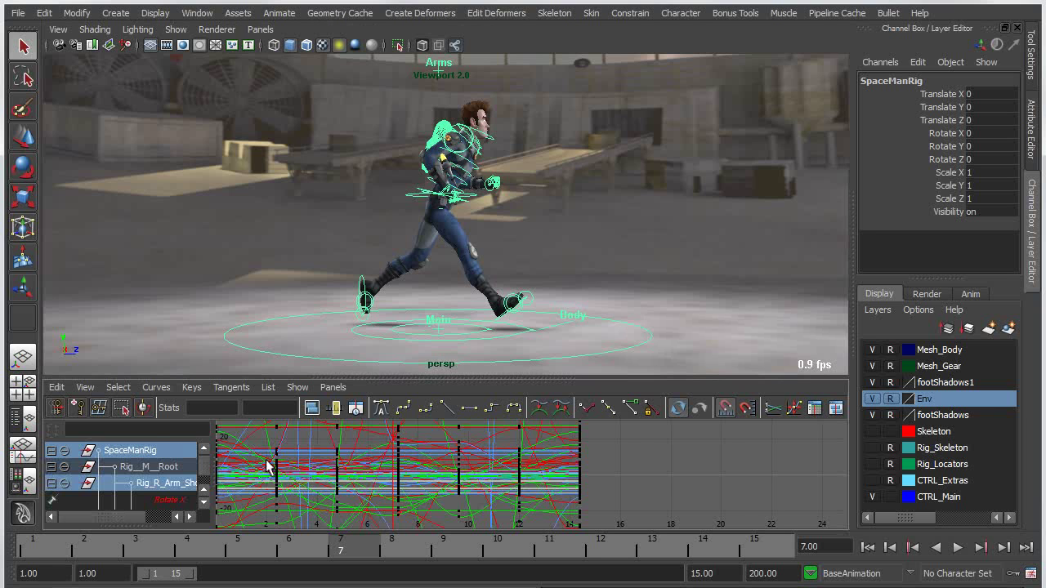
key("f")
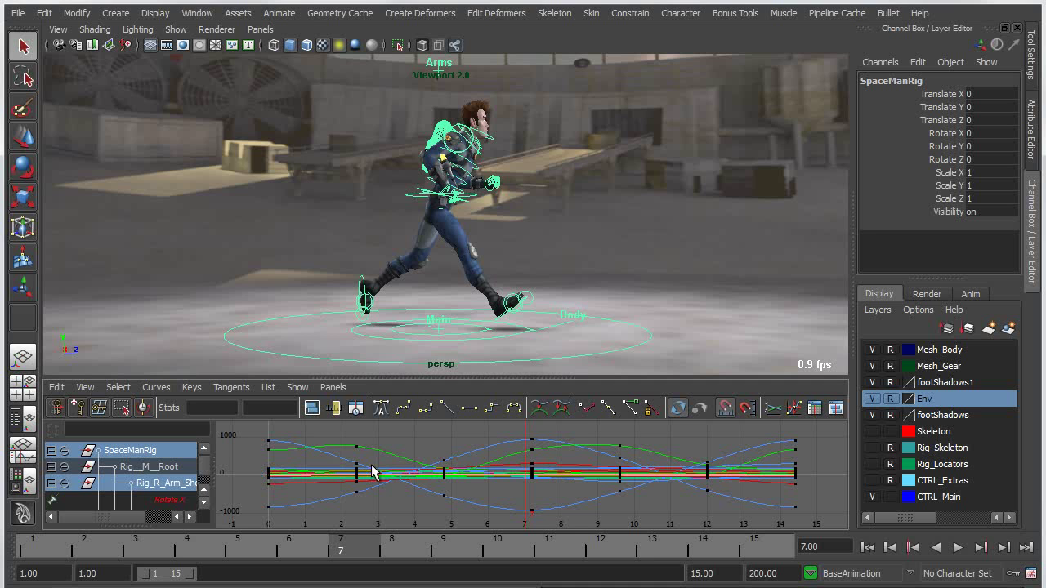
Scrub the run animation to frame 8 and switch the rig's animation curves to a stepped preview
key("k")
middle_click_drag(407, 487, 335, 481)
left_click_drag(335, 480, 563, 487)
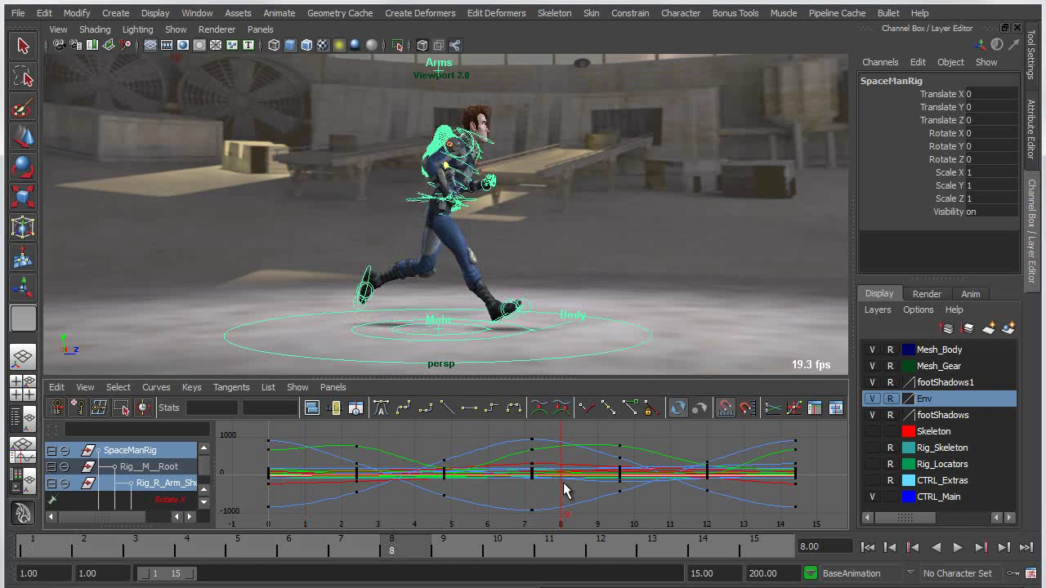
right_click(448, 553)
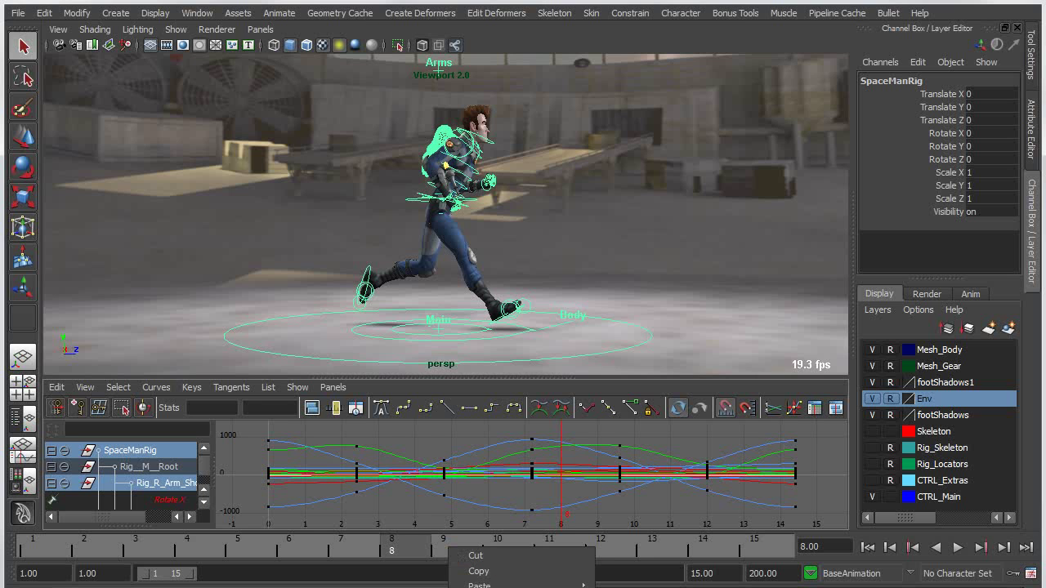
left_click(522, 586)
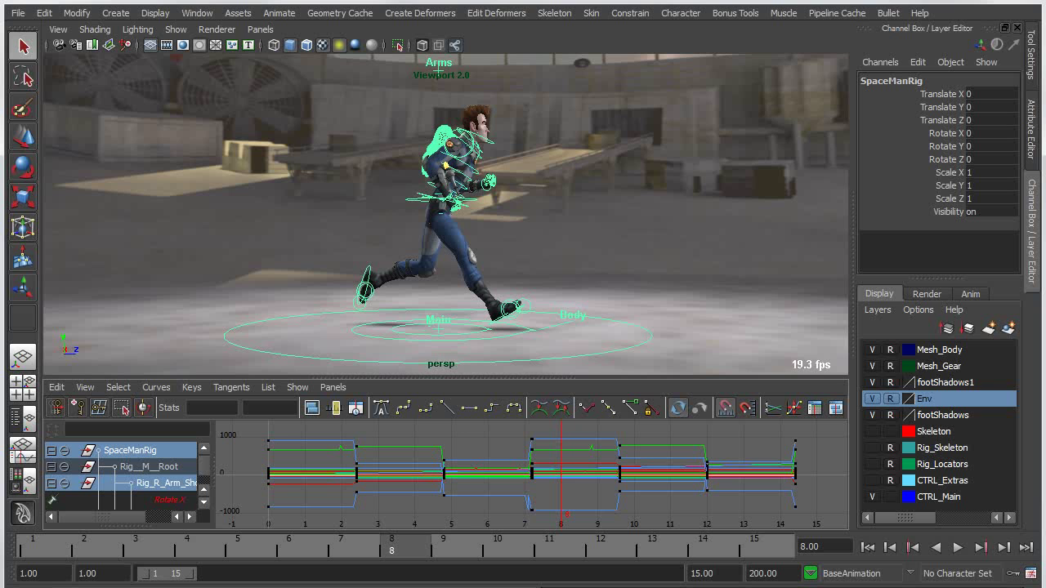
Scrub through the stepped poses of the run to frame 11 and toggle the stepped preview again
middle_click_drag(645, 426, 286, 446)
mouse_move(286, 446)
left_mouse_down()
mouse_move(760, 479)
mouse_move(635, 460)
mouse_move(359, 462)
mouse_move(739, 468)
mouse_move(337, 468)
mouse_move(527, 469)
mouse_move(669, 488)
left_mouse_up()
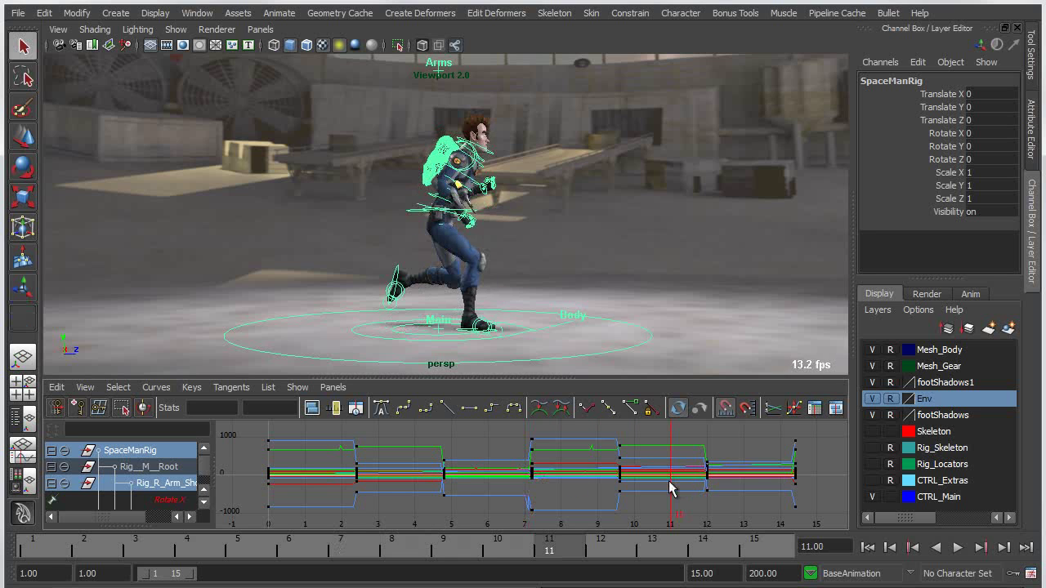
right_click(571, 548)
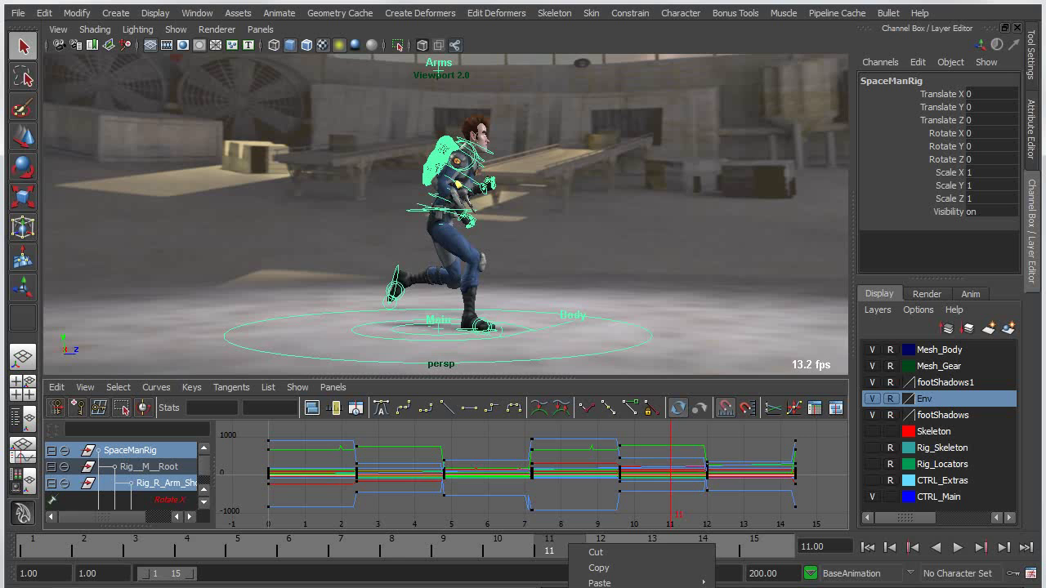
left_click(593, 585)
left_click_drag(683, 484, 474, 473)
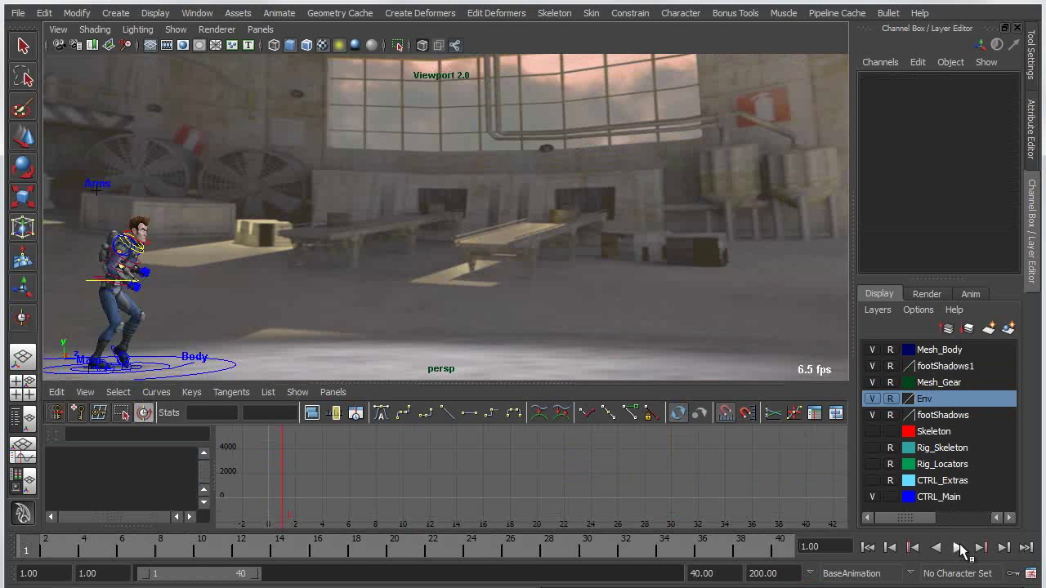
Play the jump animation, stop at frame 30, and show all child animation curves of the top SpaceManRig node
left_click(958, 549)
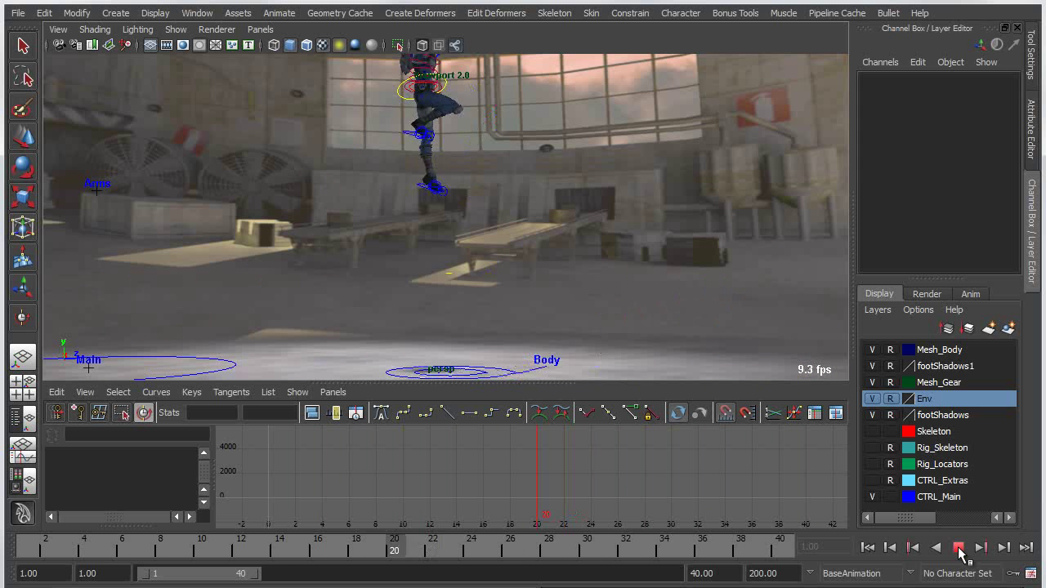
left_click(959, 547)
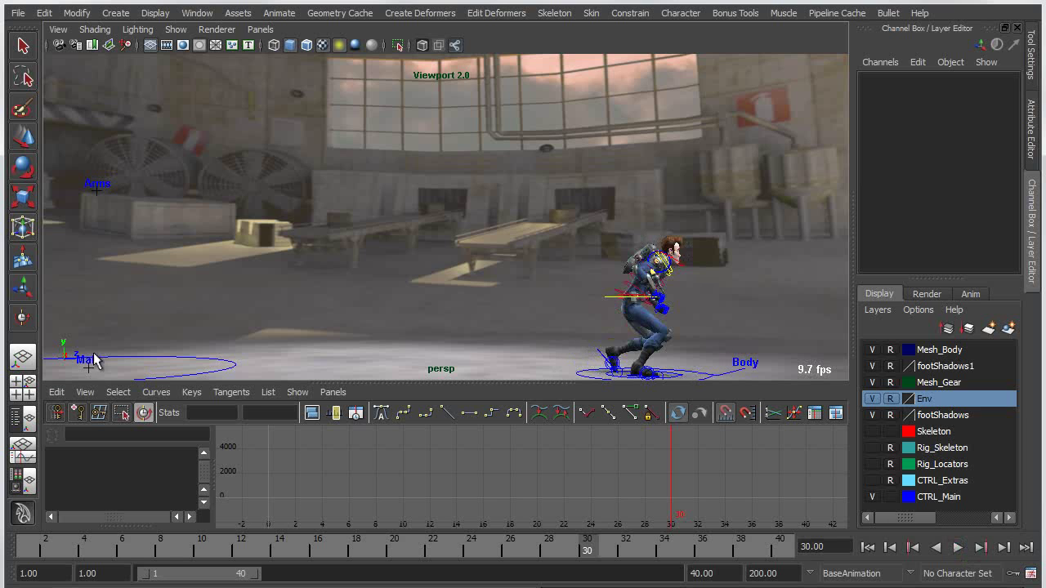
left_click(590, 381)
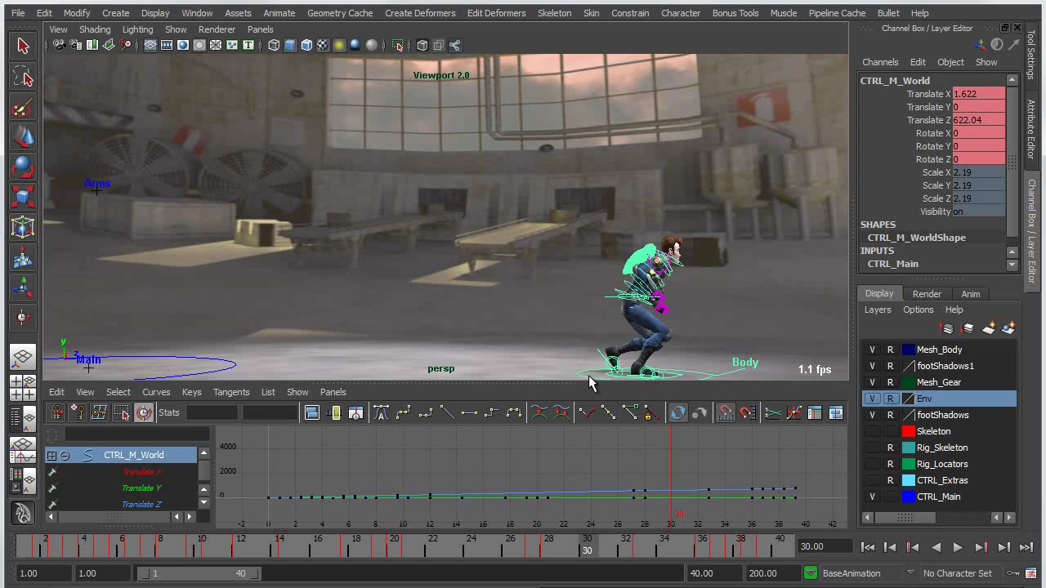
key("Up")
key("Up")
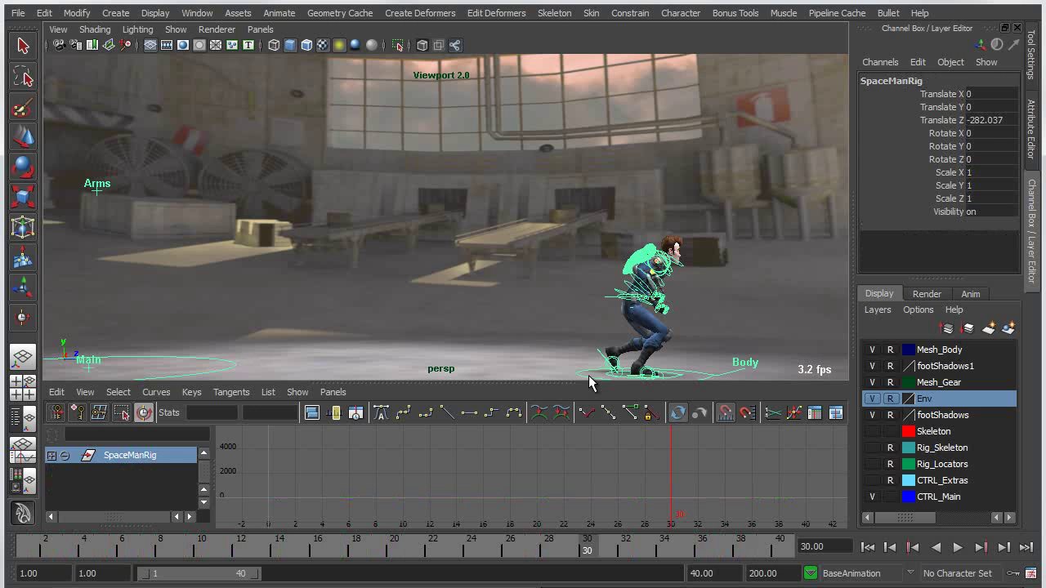
left_click(53, 456)
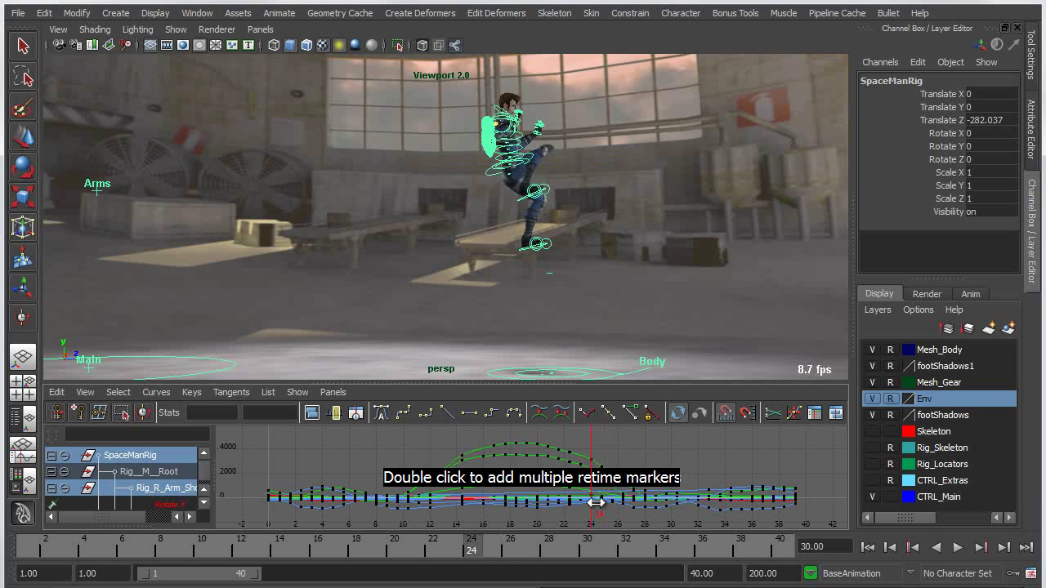
With the Retime tool, add retime markers at the jump's take-off and landing, at about frames 11 and 28
key("y")
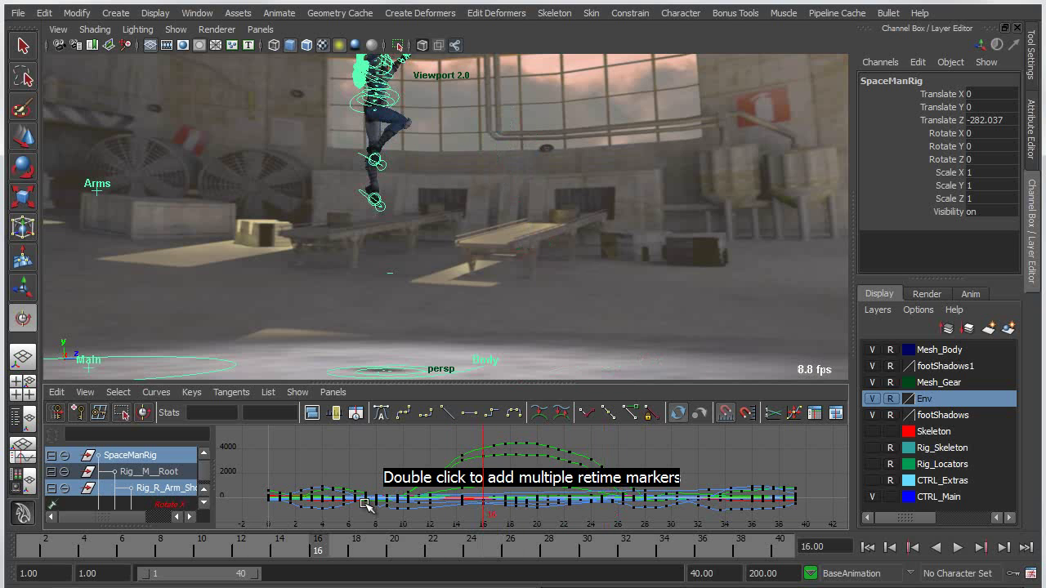
left_click(144, 412)
left_click(412, 498)
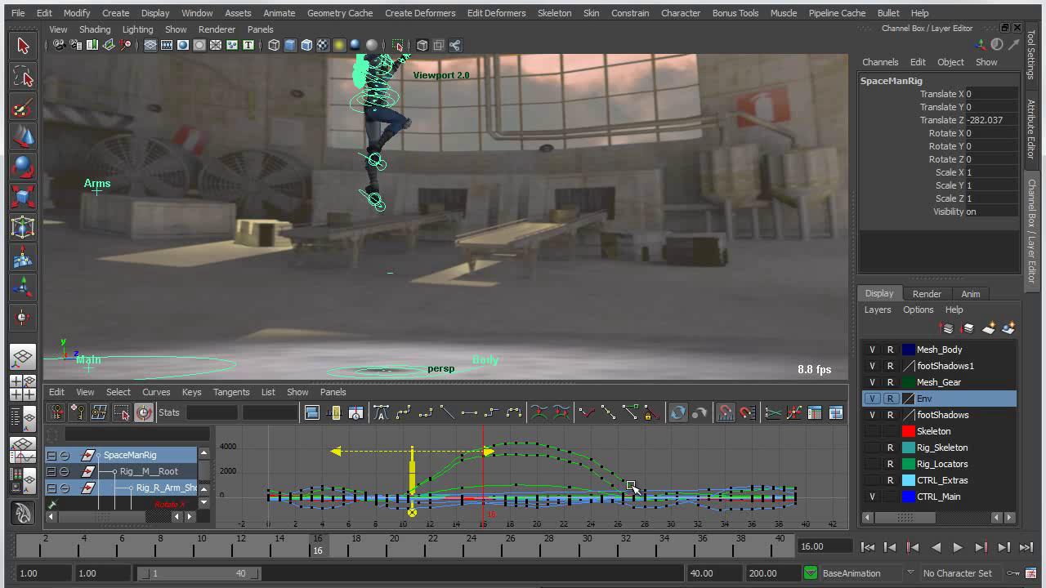
left_click(638, 494)
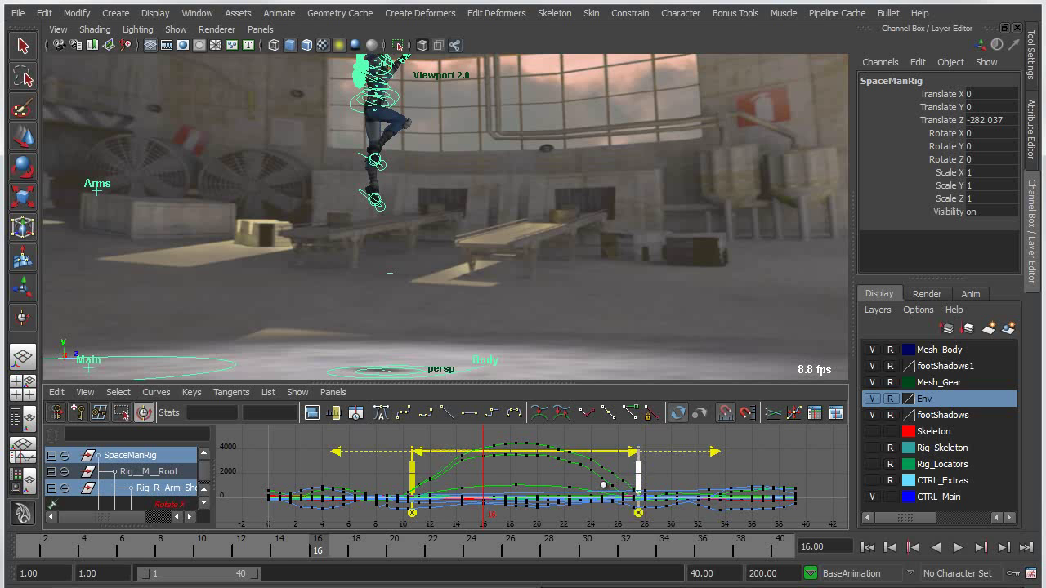
Try shortening the jump by moving the landing retime marker to about frame 17, and play the result
middle_click_drag(603, 484, 462, 485)
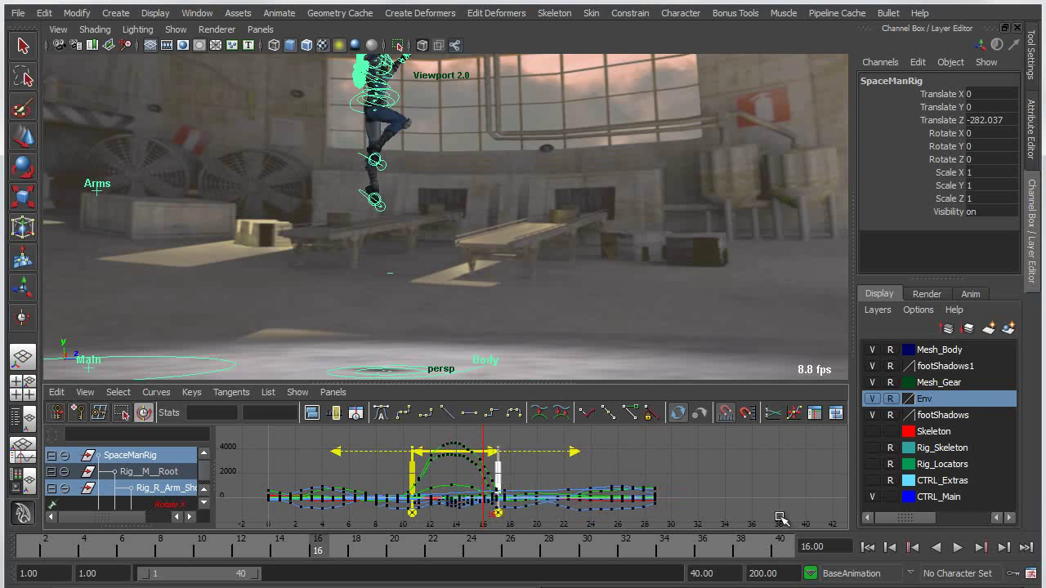
left_click(867, 547)
left_click(958, 548)
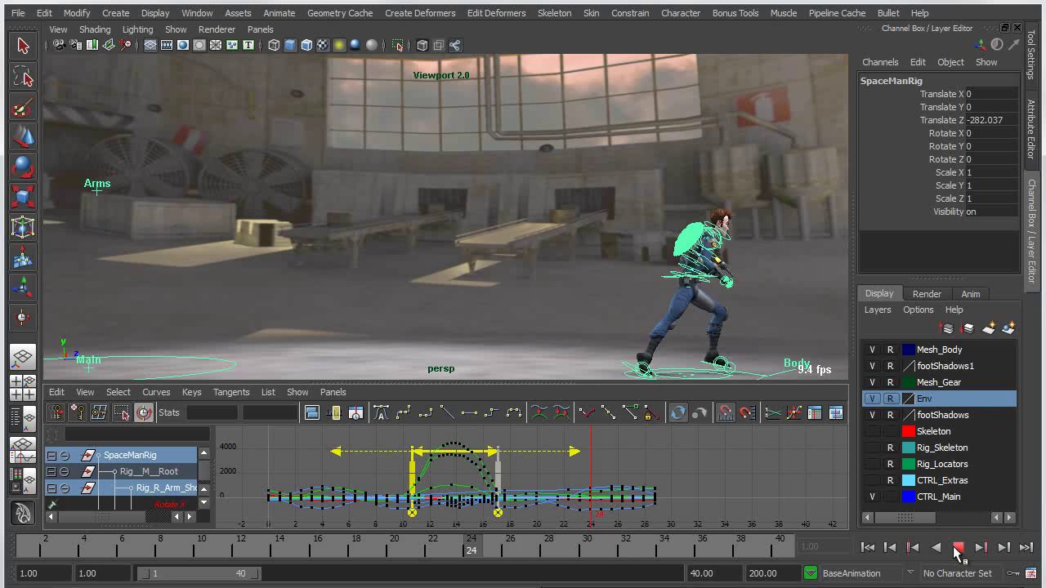
left_click(957, 548)
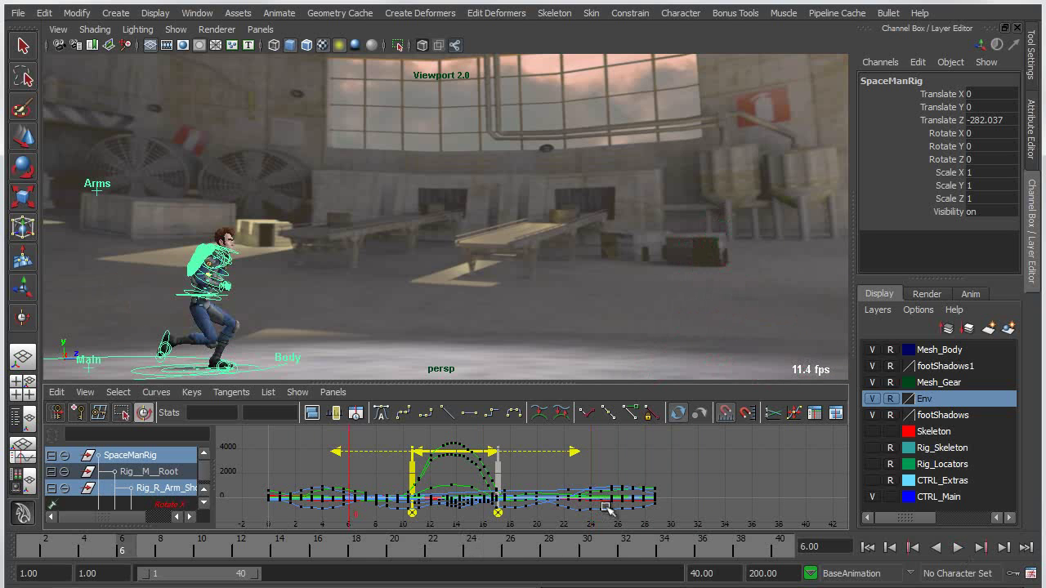
key("z")
key("z")
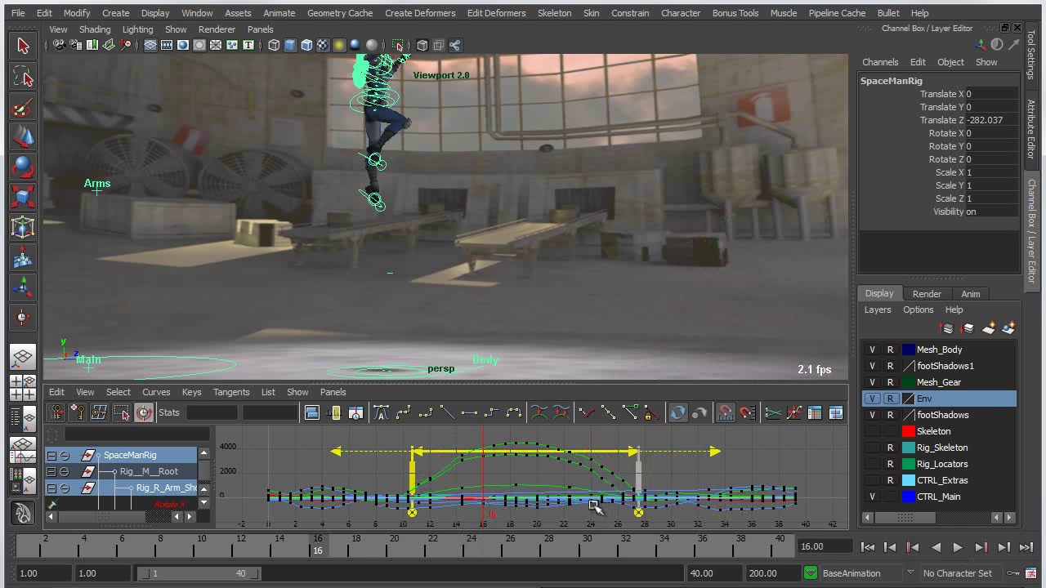
Add a third retime marker mid-jump, move it to about frame 23, and play the retimed jump
double_click(530, 458)
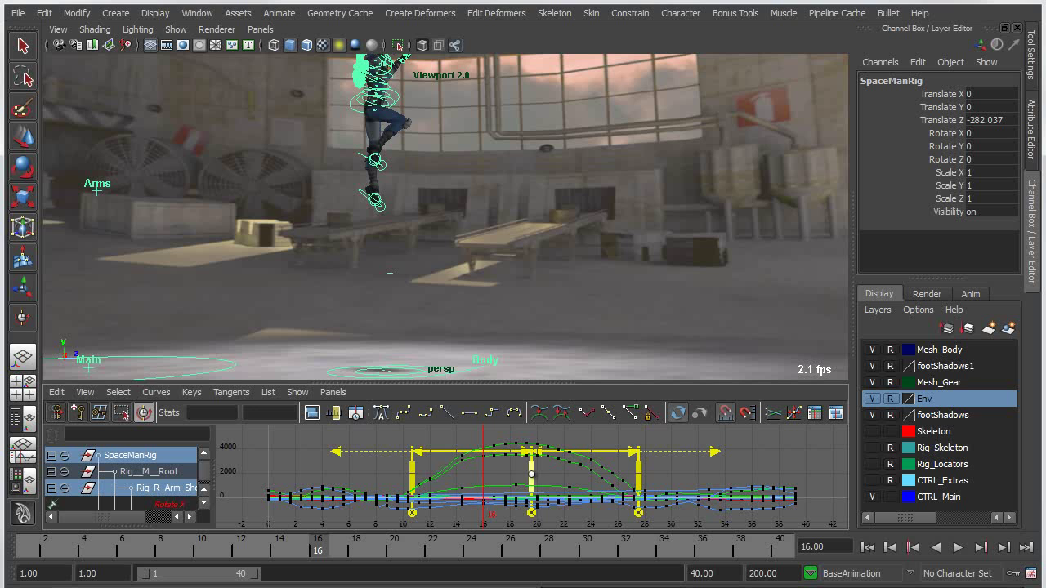
left_click_drag(530, 478, 581, 478)
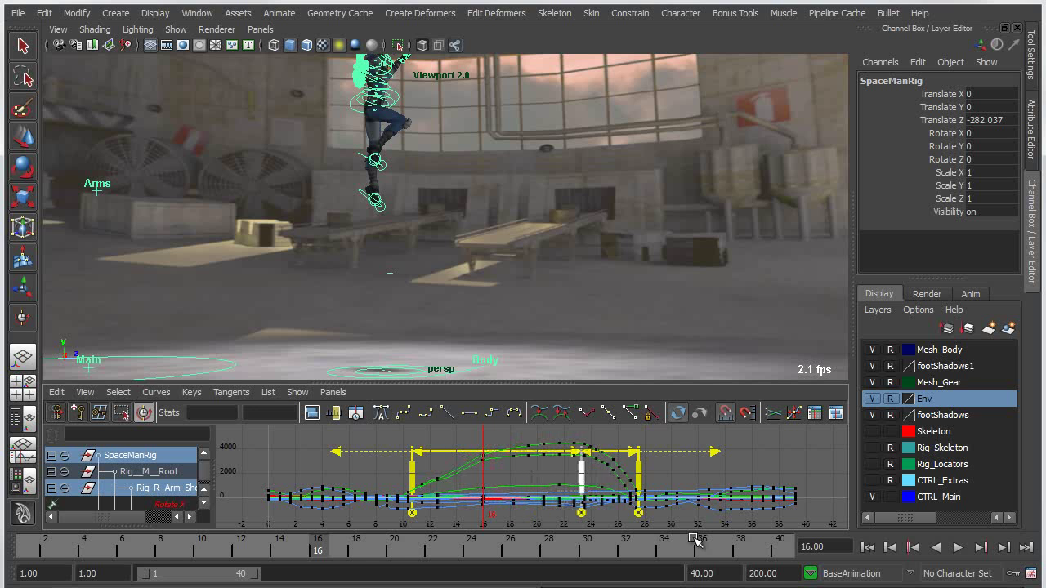
left_click(958, 548)
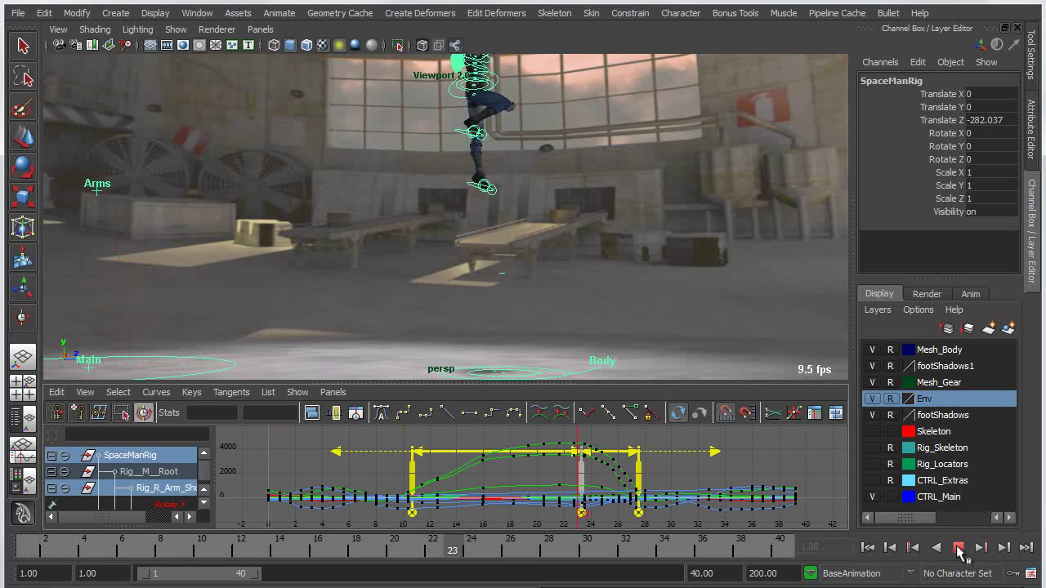
left_click(957, 548)
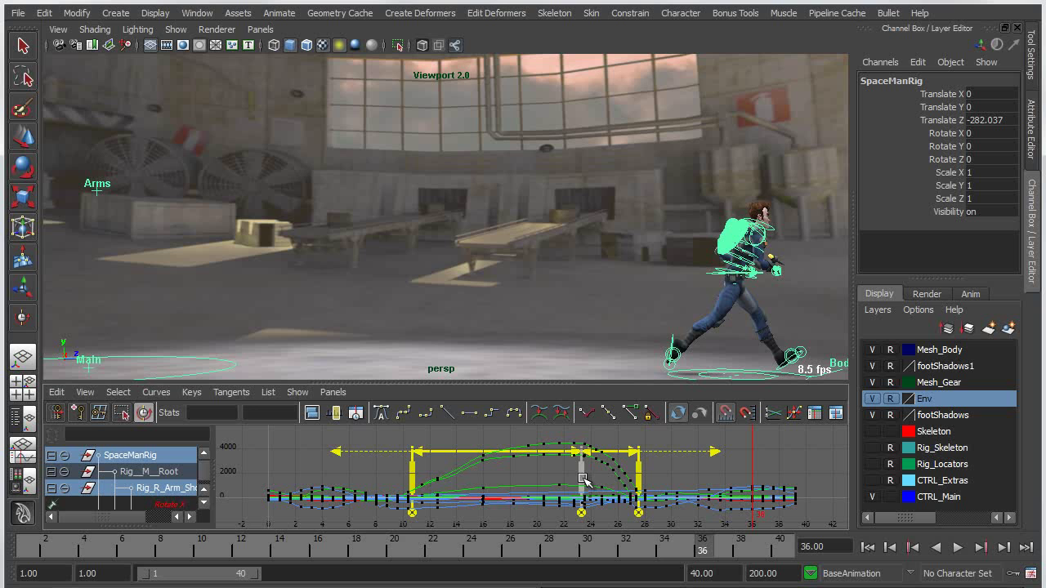
Move the middle retime marker to about frame 15 and play the jump from the start
left_click_drag(581, 478, 474, 479)
left_click(867, 548)
left_click(957, 548)
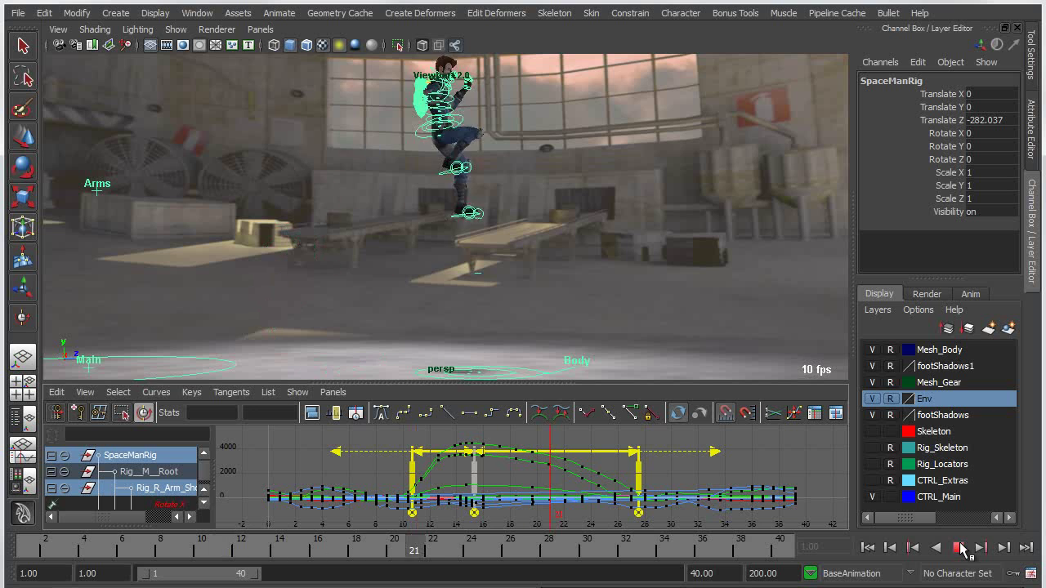
left_click(960, 547)
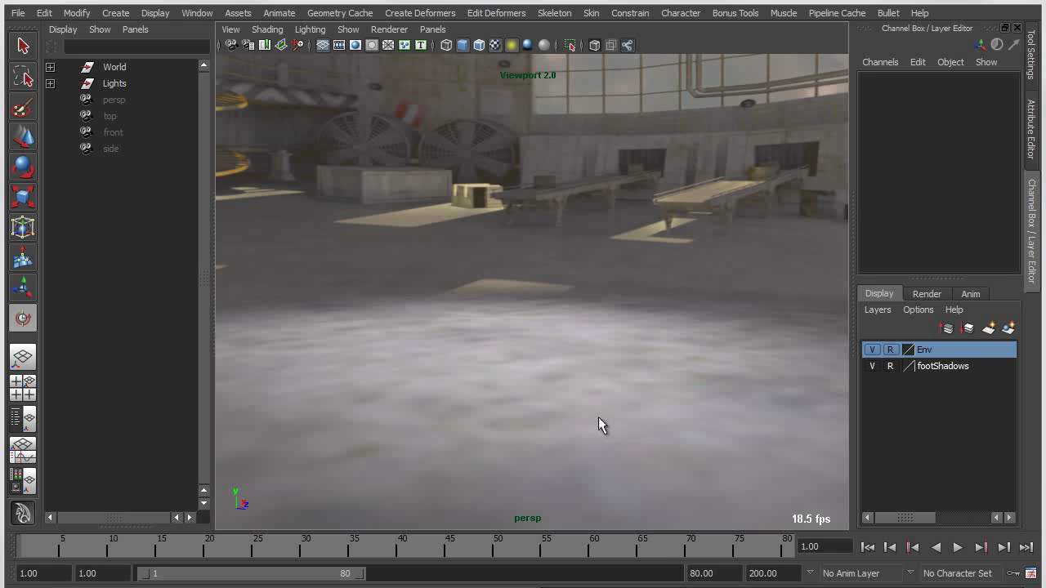
Create a reference to the scene file 01a SpaceMan - Anim1.mb from the Outliner
left_click_drag(548, 325, 442, 313, "alt")
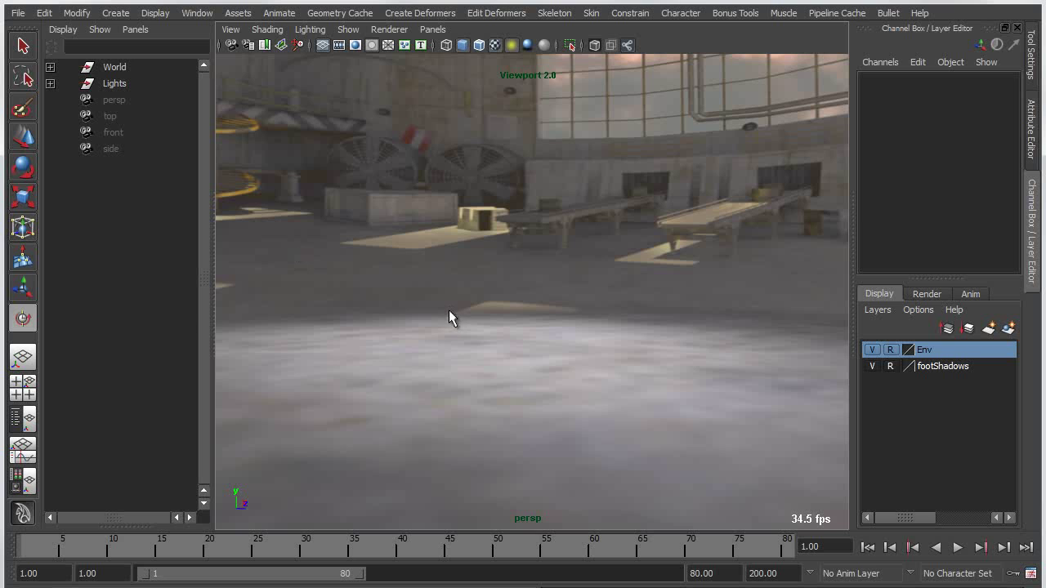
right_click(115, 192)
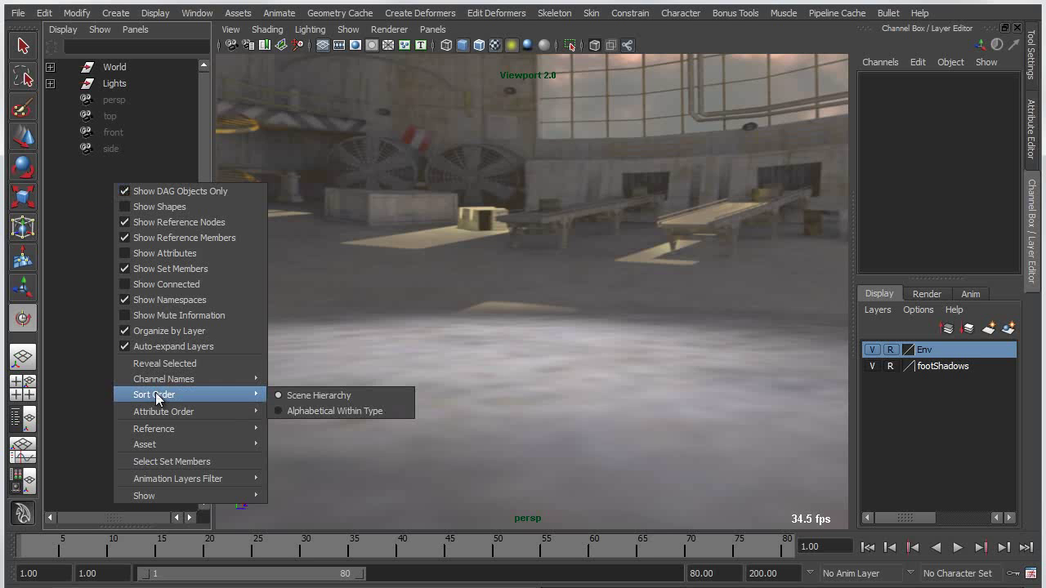
mouse_move(155, 433)
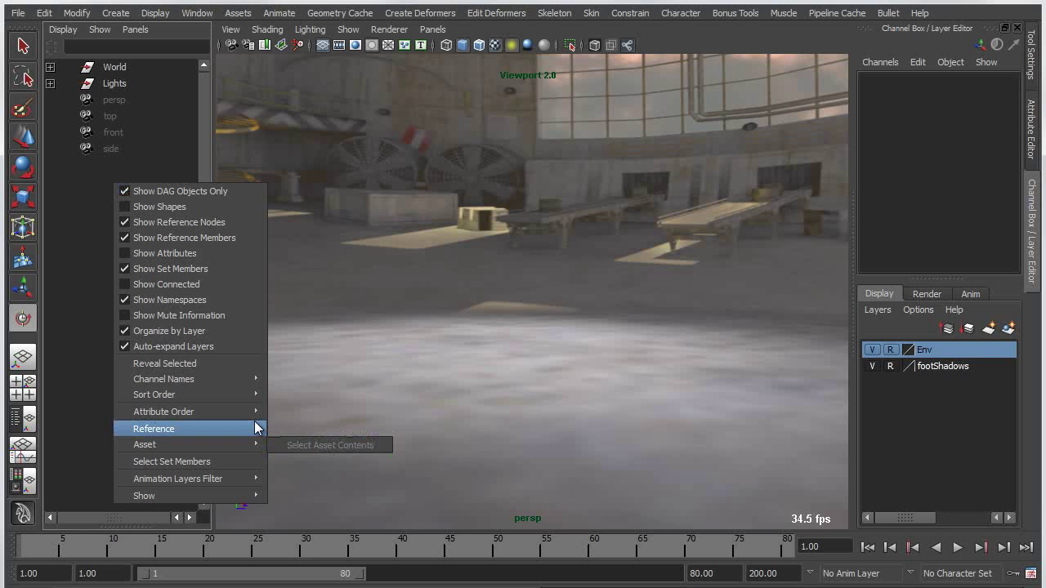
left_click(308, 432)
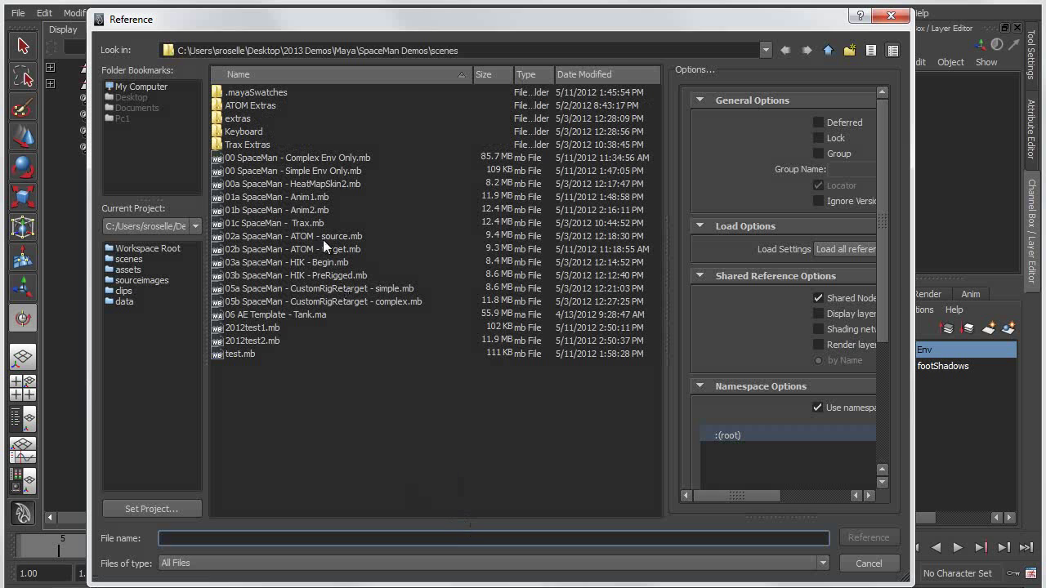
double_click(315, 199)
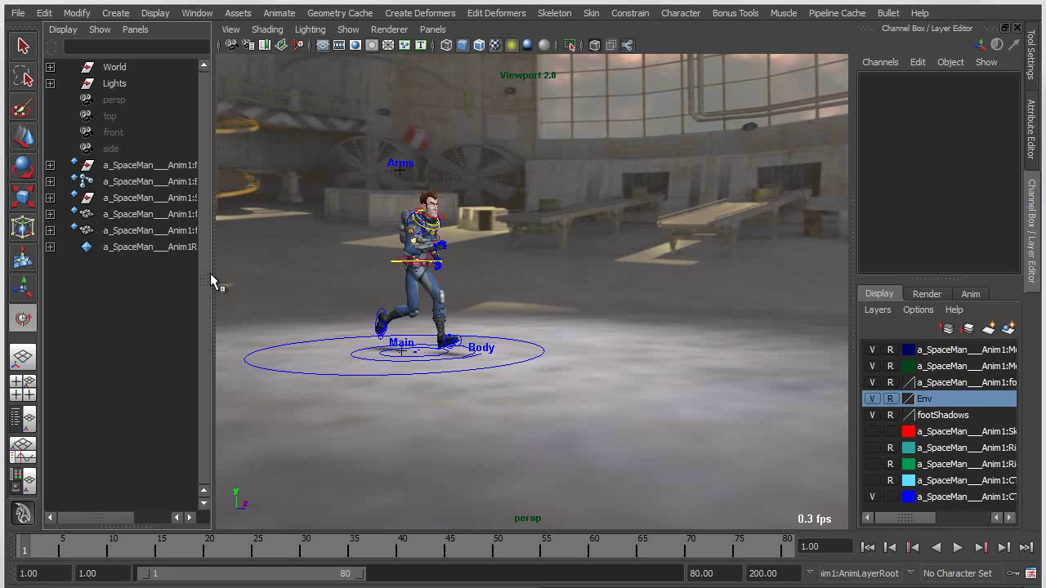
Widen the Outliner and inspect the referenced SpaceMan nodes one by one, from Mesh__M__Root down to foot_AO_R
left_click_drag(210, 279, 290, 276)
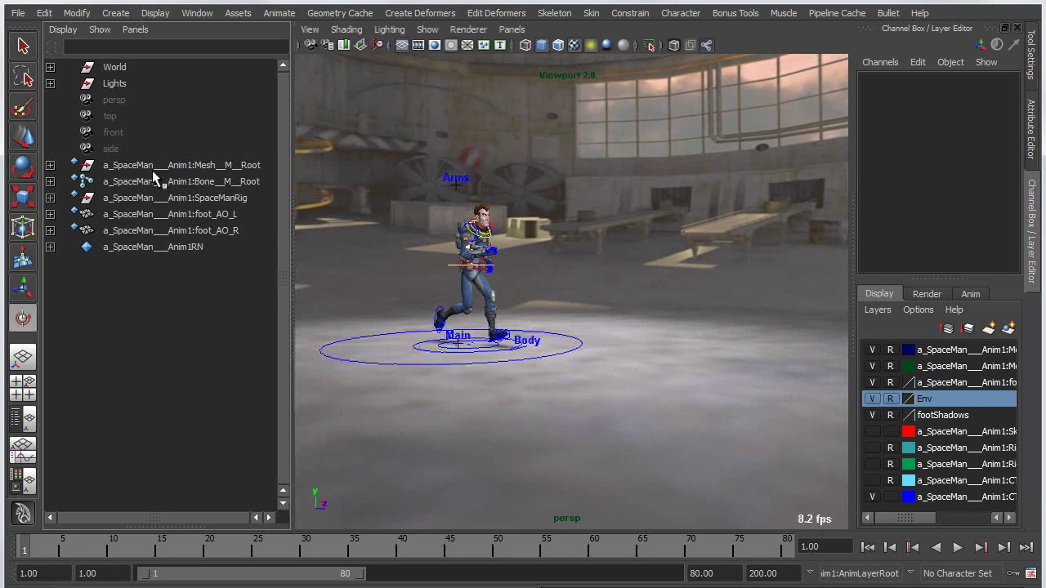
left_click(111, 167)
left_click(121, 182)
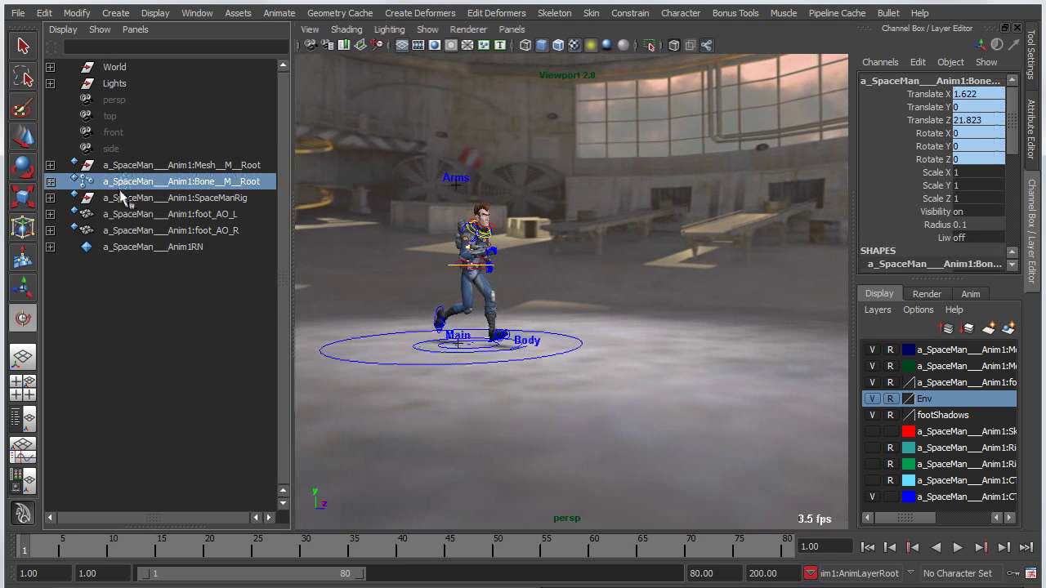
left_click(124, 198)
left_click(129, 214)
left_click(132, 230)
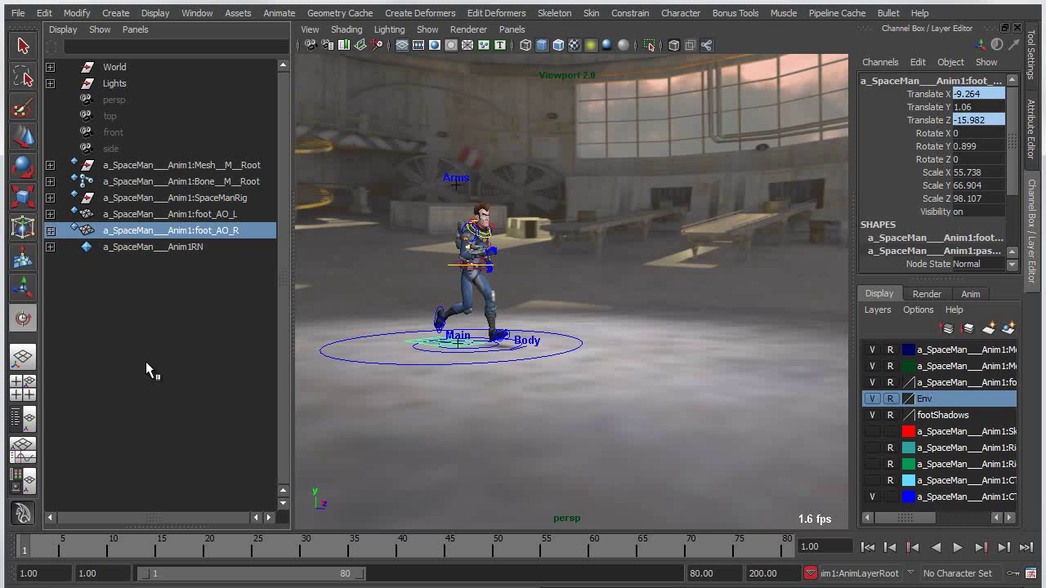
Examine the contents of the a_SpaceMan___Anim1RN reference node and the reference operations available for it, leaving it unselected
left_click(145, 361)
left_click(124, 246)
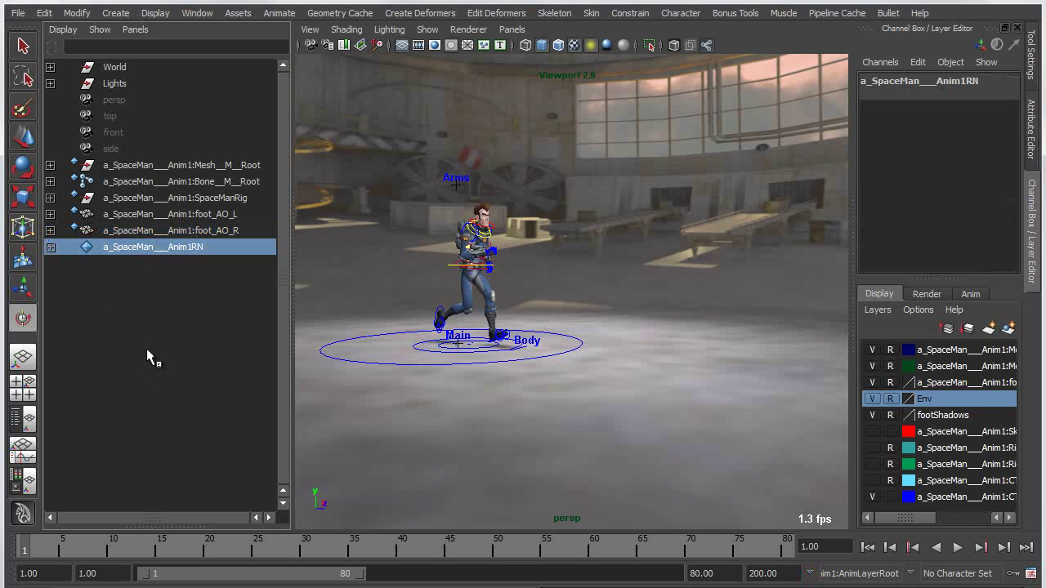
left_click(50, 247)
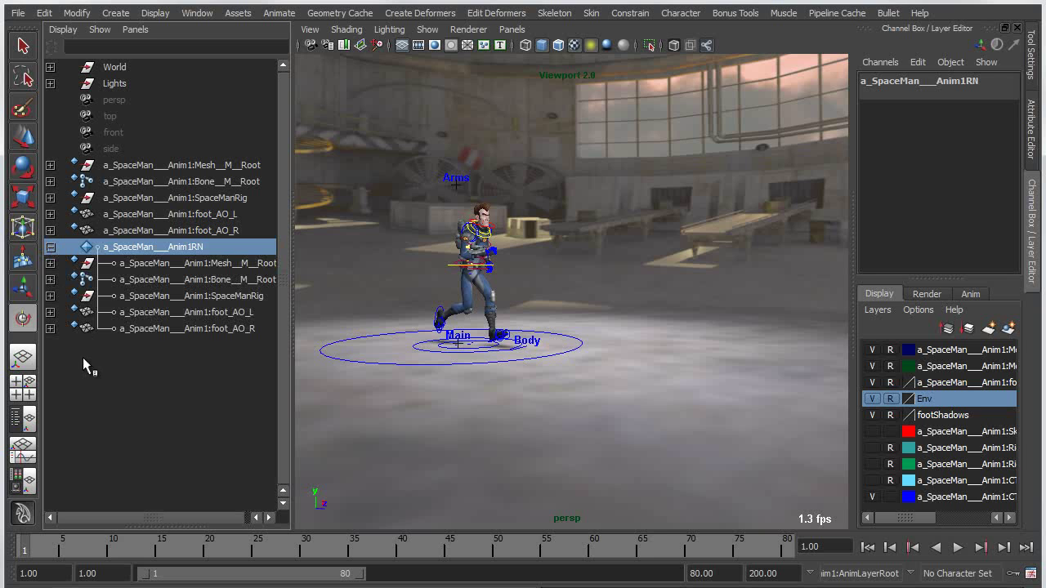
left_click(50, 247)
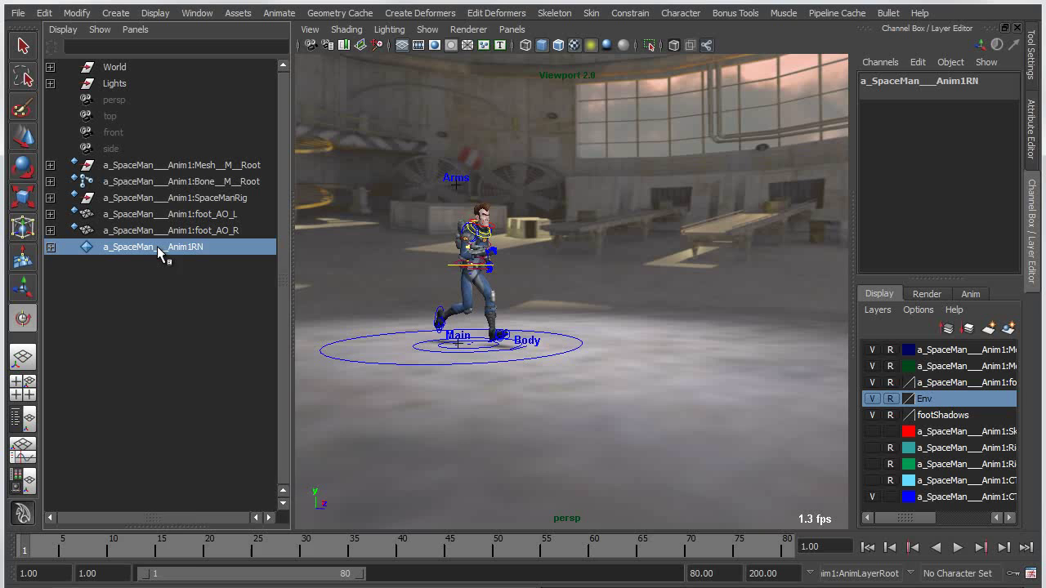
right_click(158, 252)
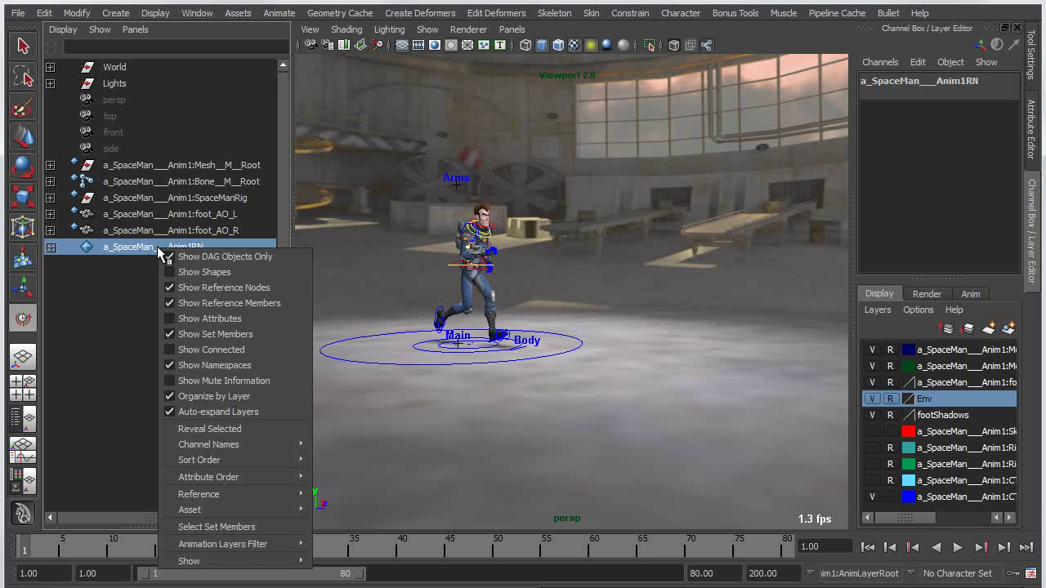
mouse_move(231, 498)
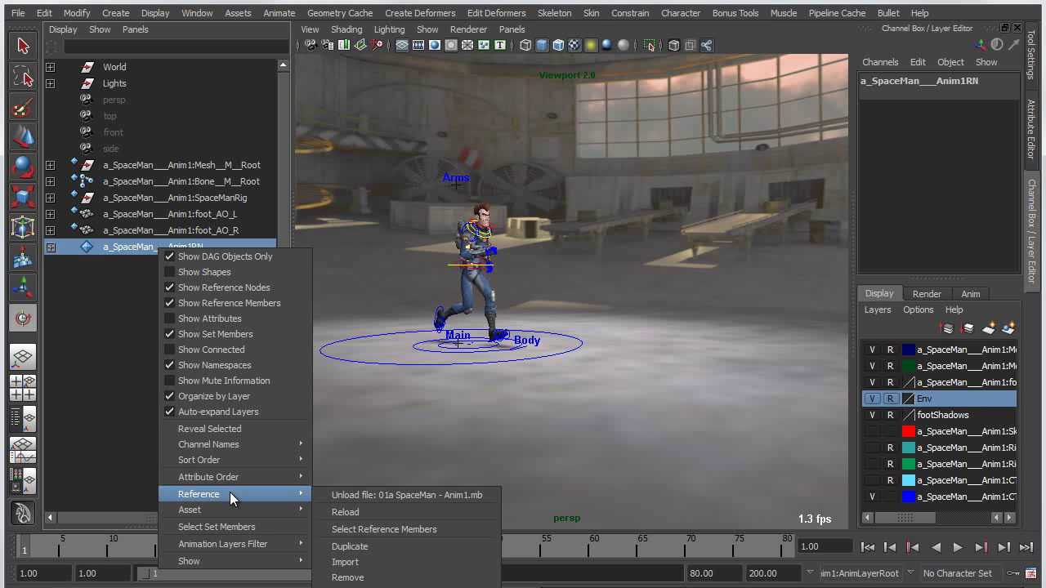
left_click(93, 382)
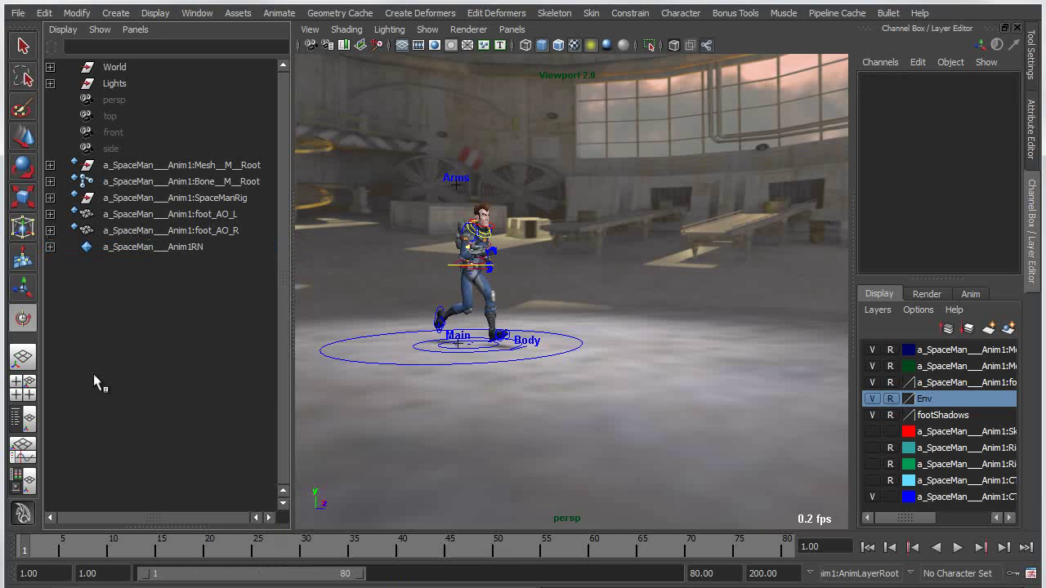
Reposition the top SpaceManRig node to about Translate X 252.5, Translate Z 259.6 and Rotate Y 236.9, and play the run
left_click(401, 358)
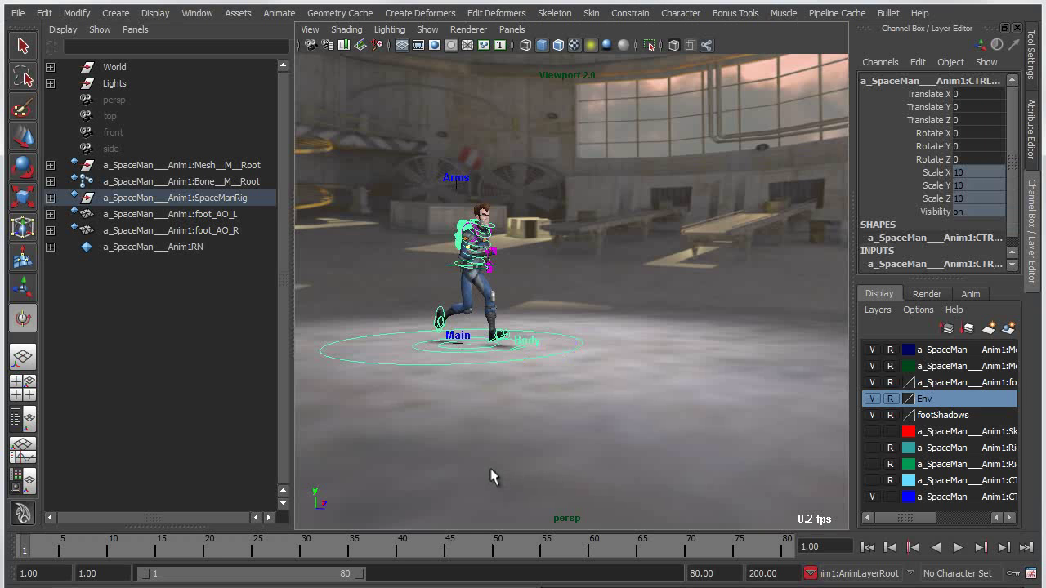
key("Up")
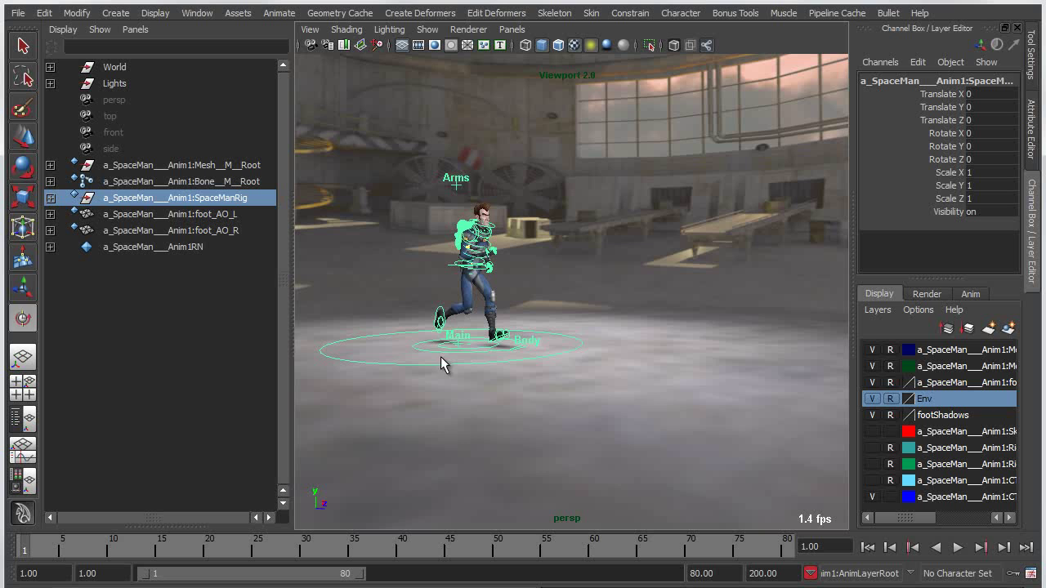
key("w")
left_click_drag(499, 347, 596, 358)
key("e")
left_click_drag(739, 351, 654, 338)
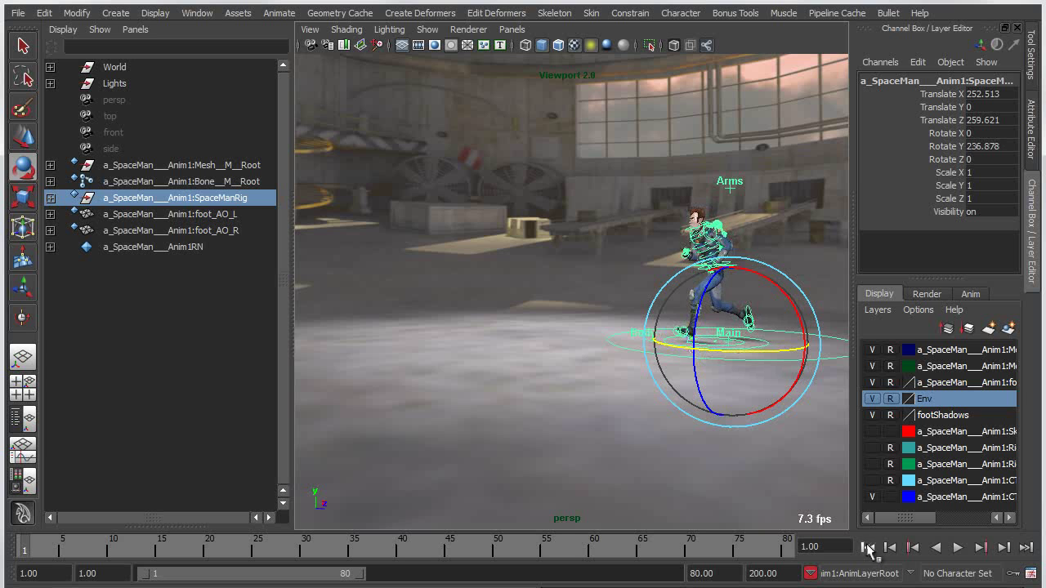
left_click(957, 548)
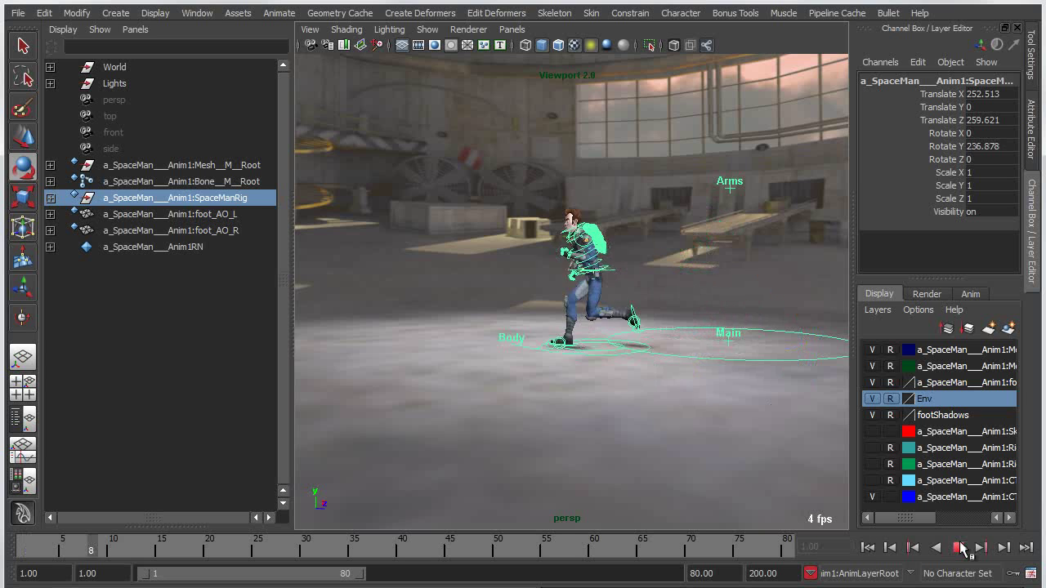
left_click(960, 547)
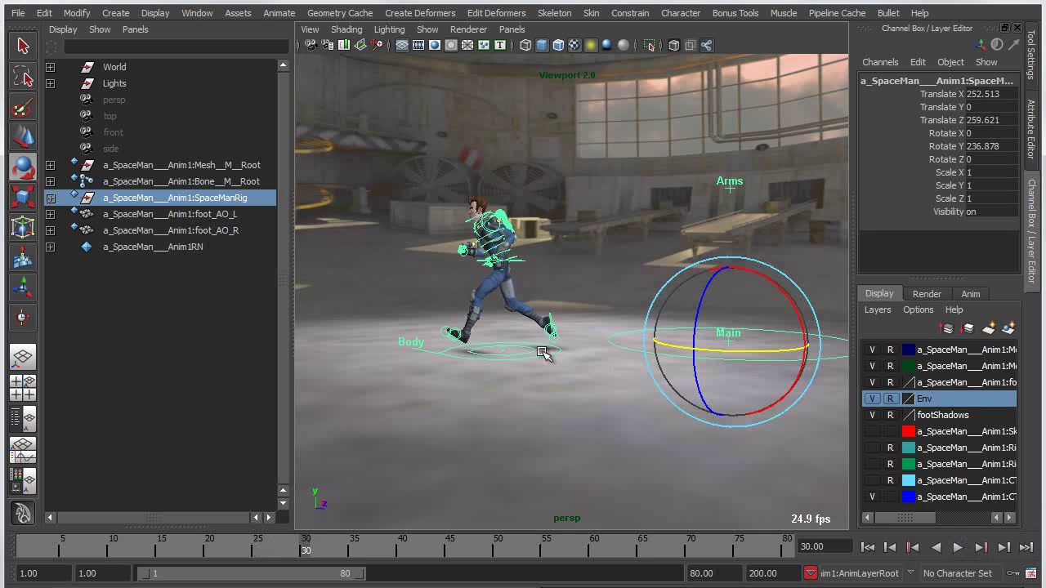
Replace the file referenced by a_SpaceMan___Anim1RN with 01b SpaceMan - Anim2.mb
left_click(162, 249)
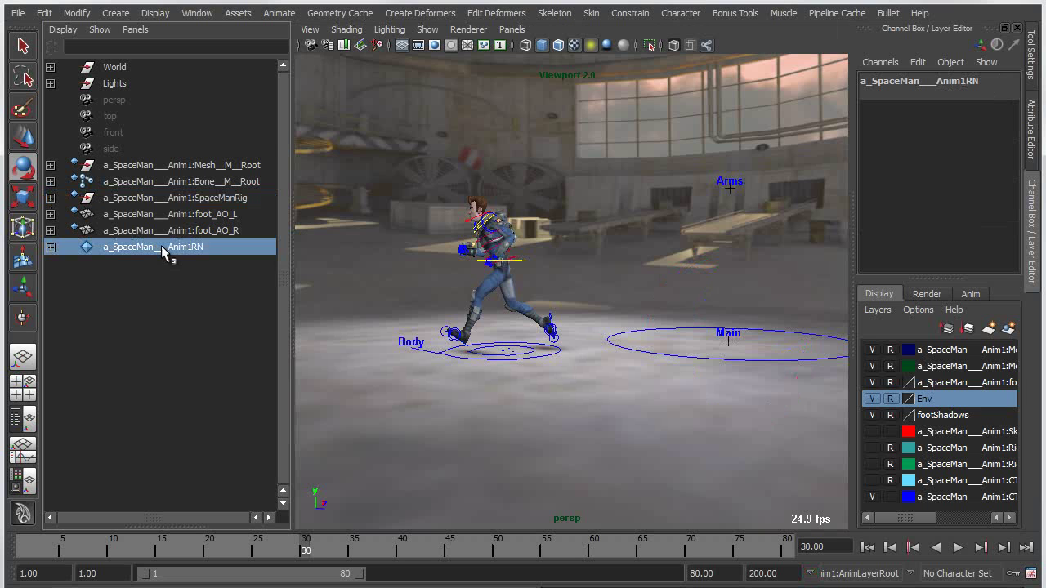
right_click(162, 249)
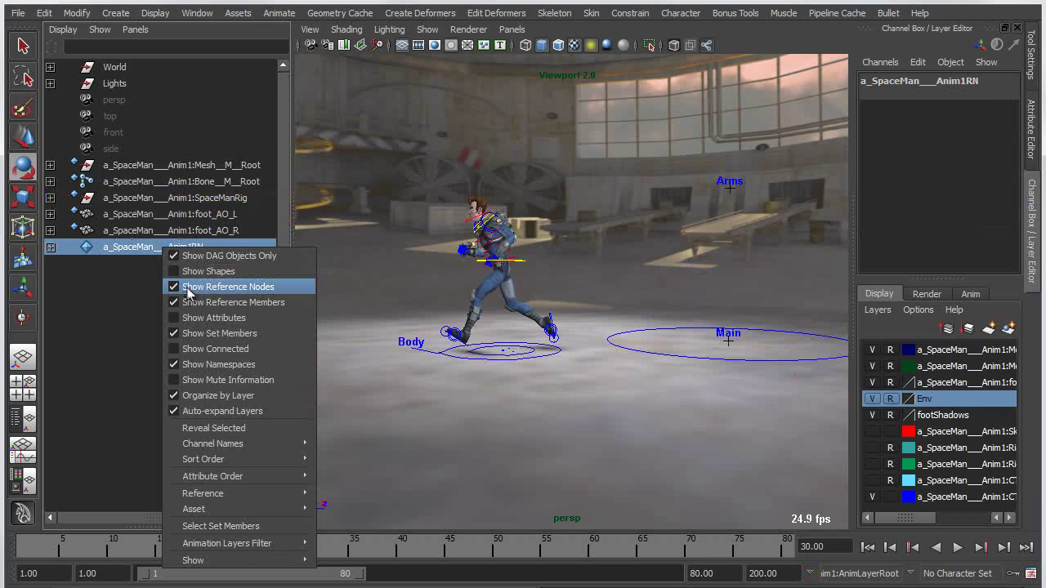
mouse_move(187, 448)
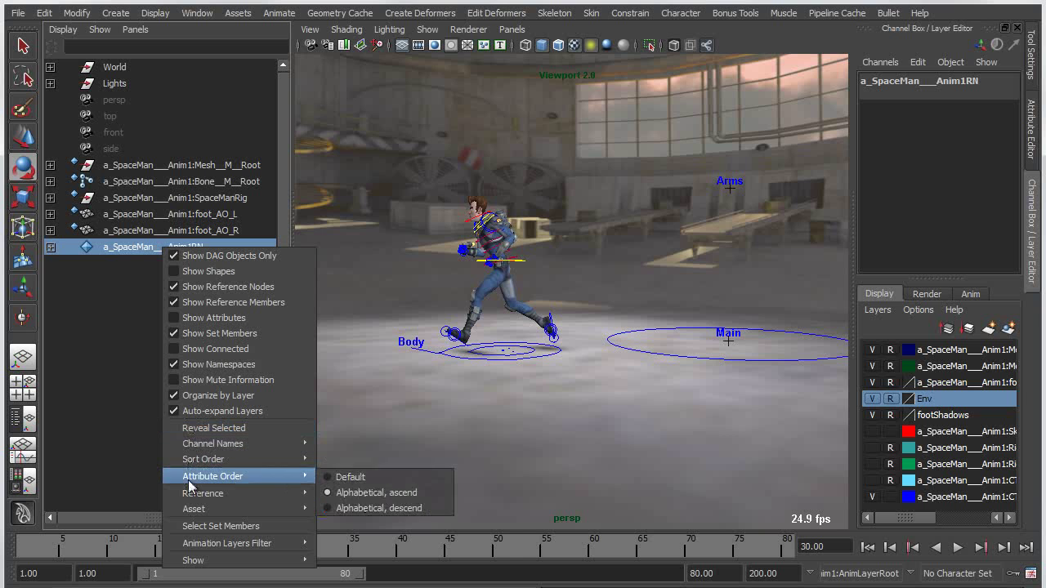
mouse_move(193, 496)
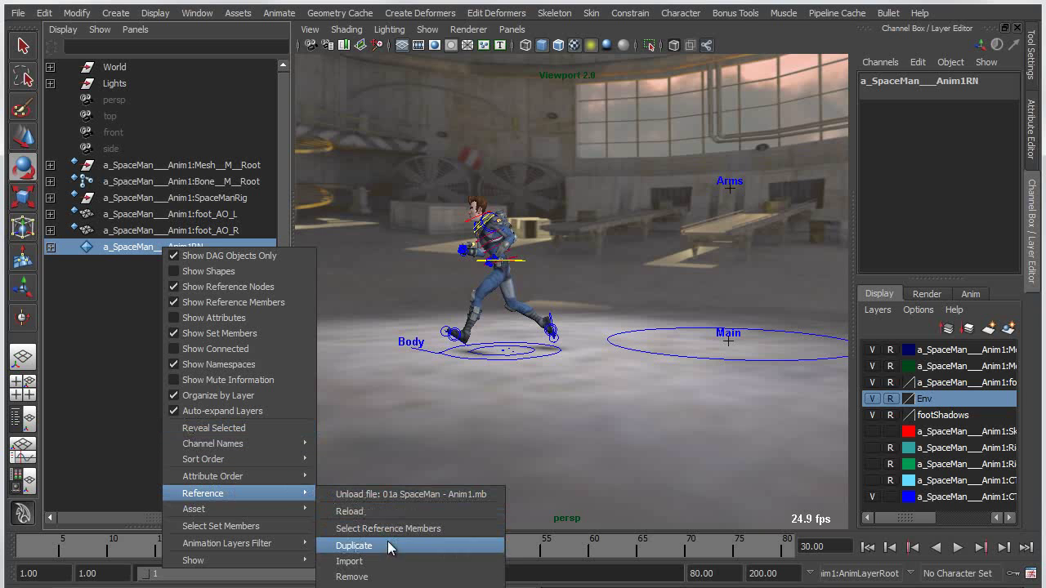
key("Escape")
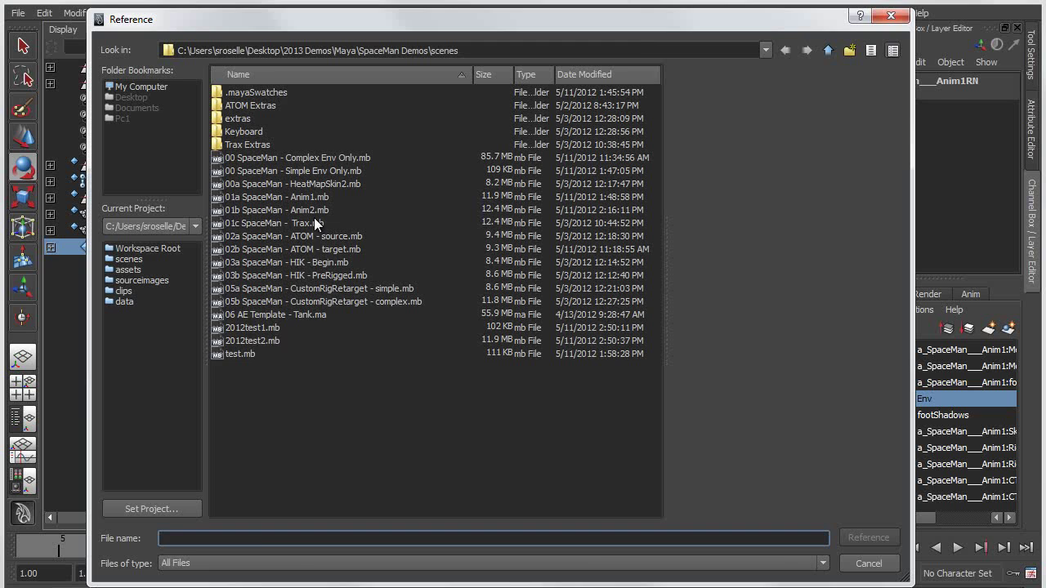
double_click(312, 210)
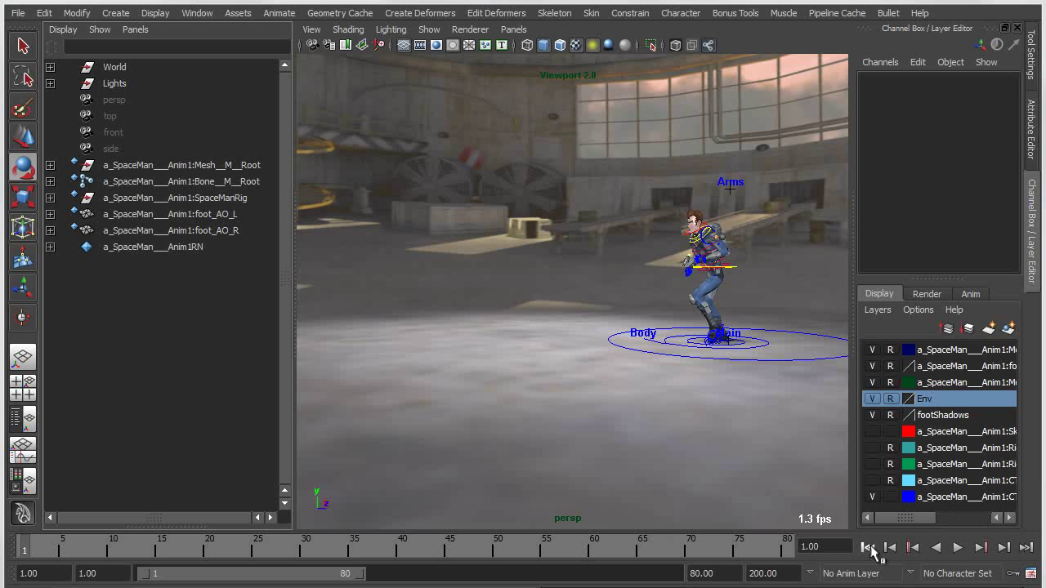
Play the replaced character animation to frame 31 and return to frame 1
left_click(957, 548)
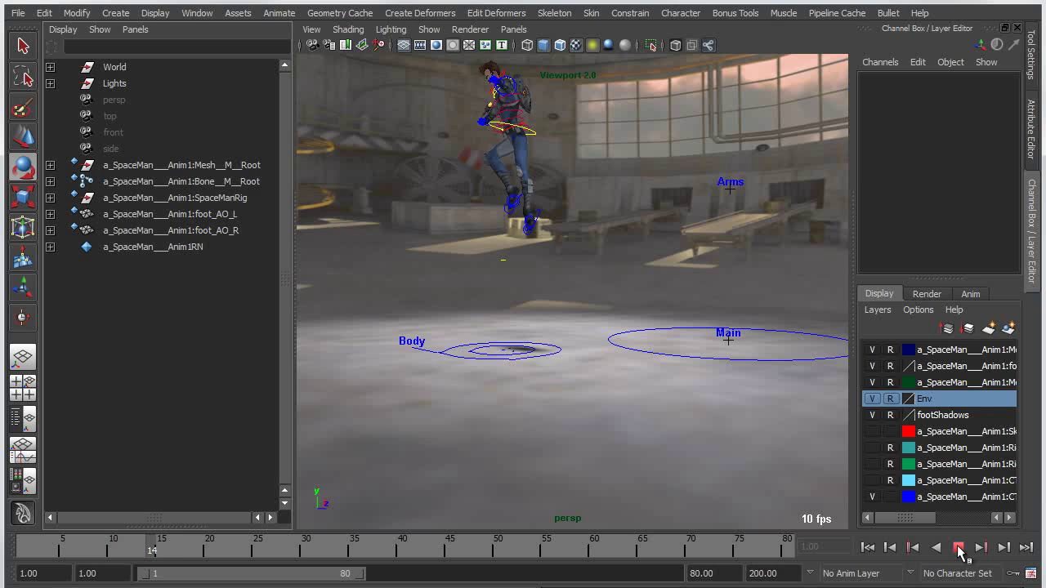
left_click(957, 547)
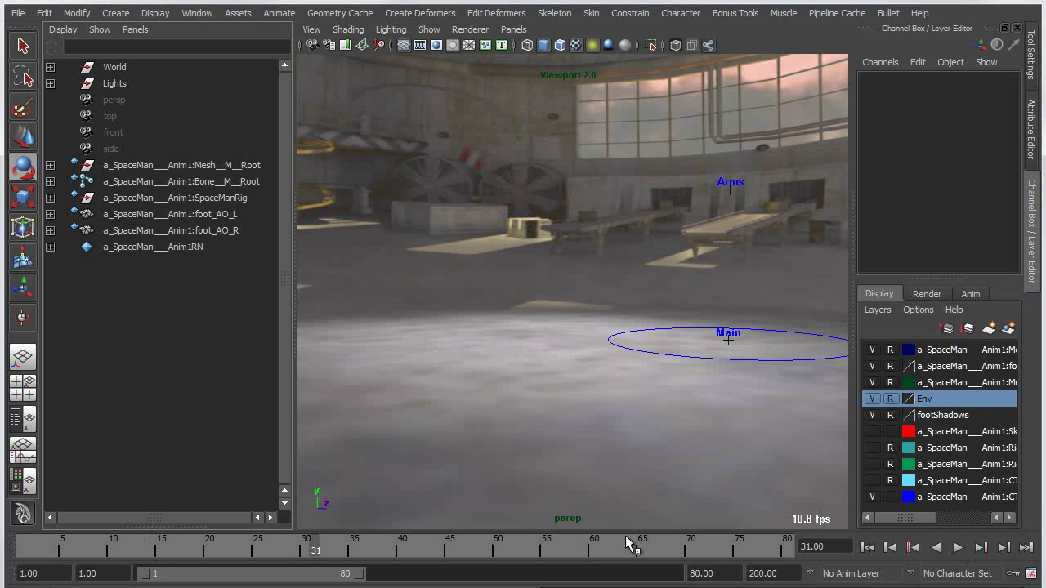
left_click_drag(314, 549, 24, 559)
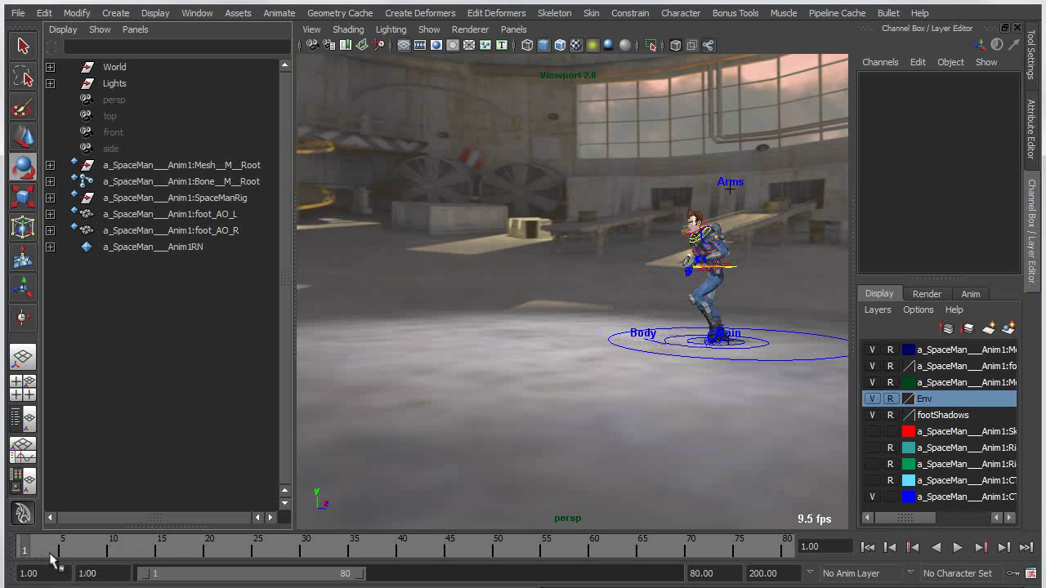
List the reference edits stored for the a_SpaceMan___Anim1RN reference node
left_click(177, 248)
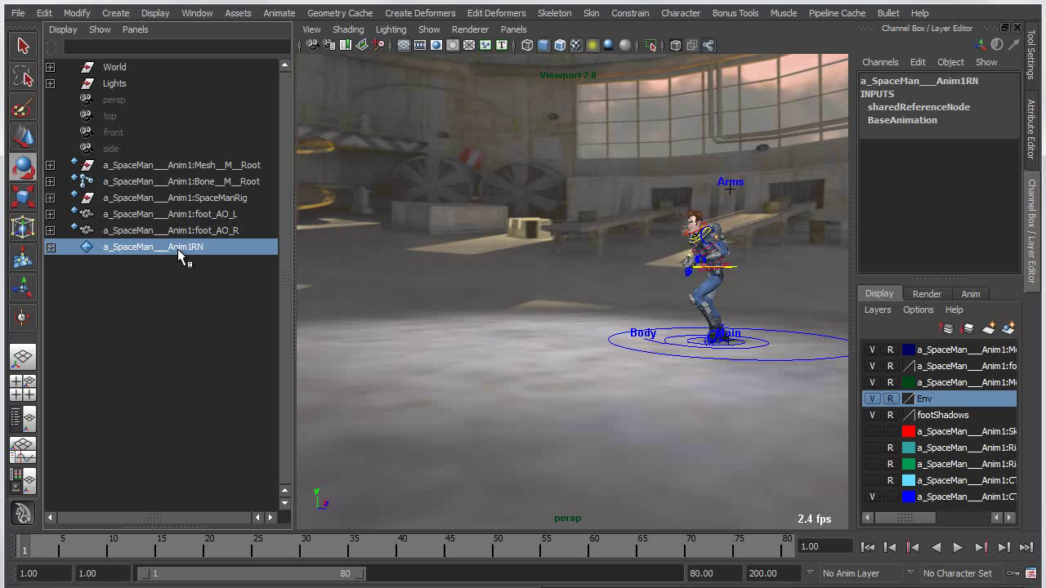
right_click(186, 255)
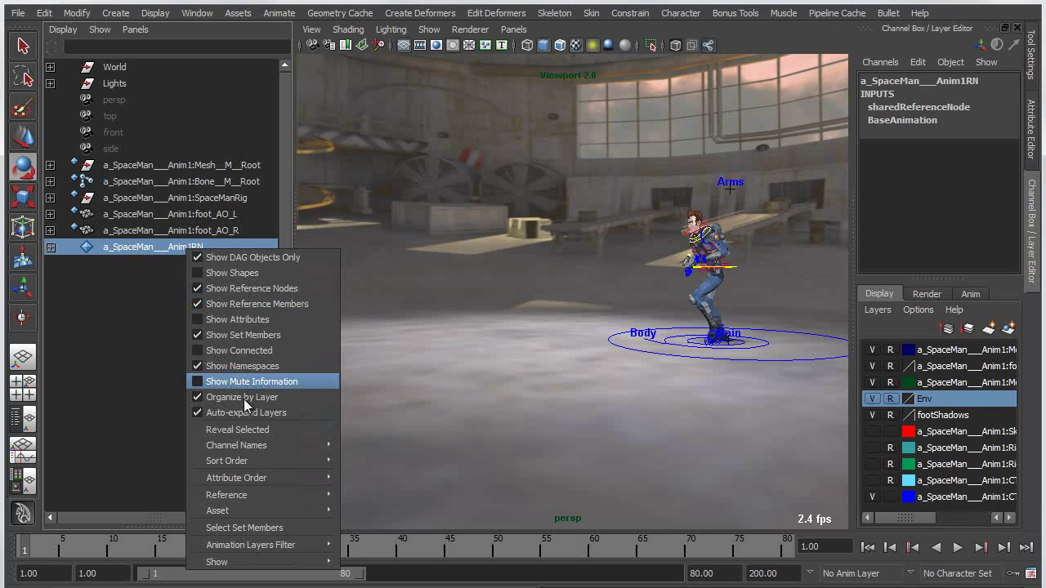
mouse_move(245, 478)
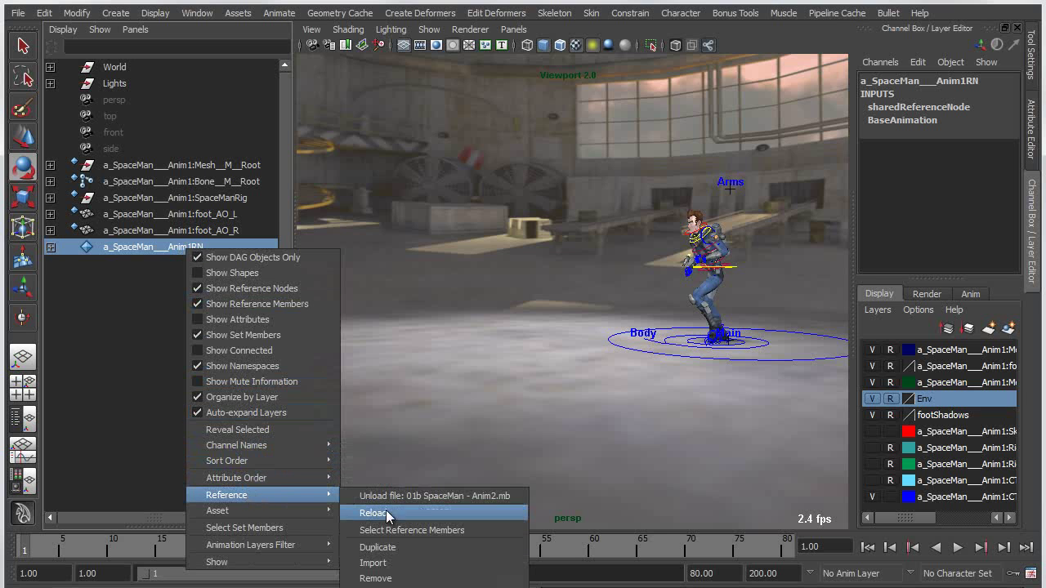
left_click(400, 587)
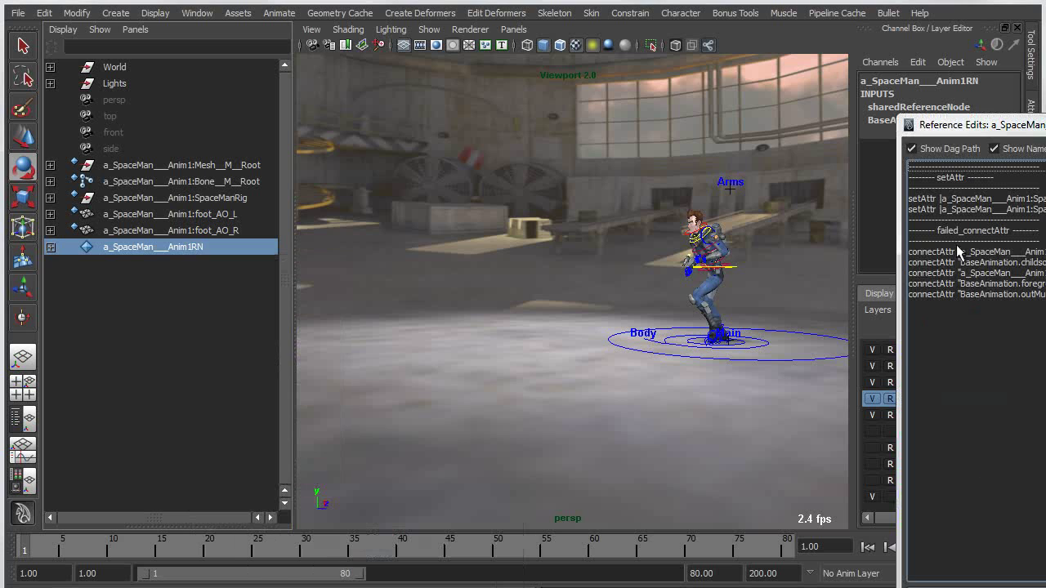
left_click_drag(1002, 129, 927, 43)
Remove all the listed setAttr and failed_connectAttr edits from the SpaceMan reference and close the edits list
left_click(892, 81)
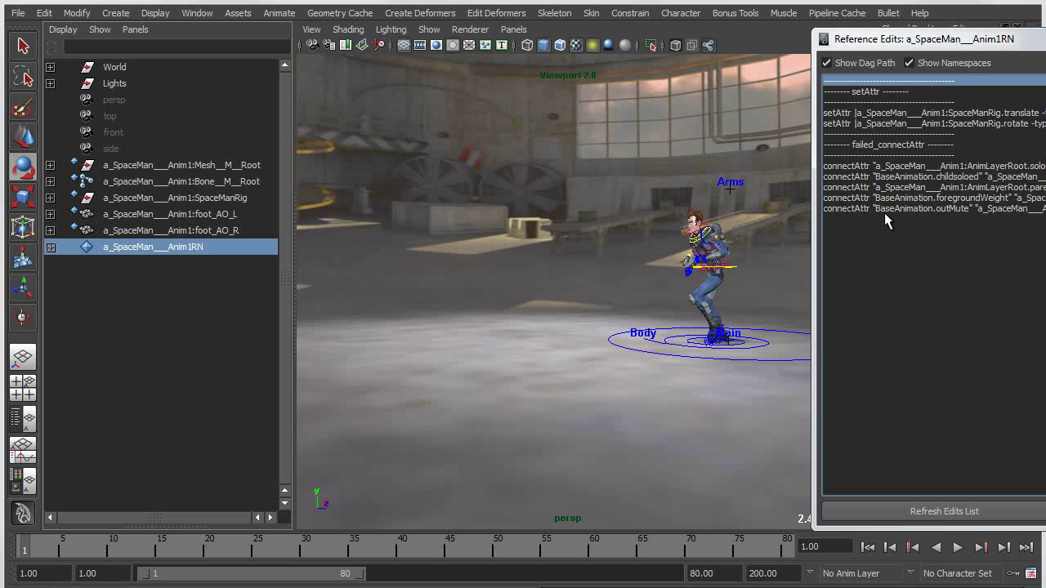
left_click(884, 210, "ctrl")
left_click(884, 93, "shift")
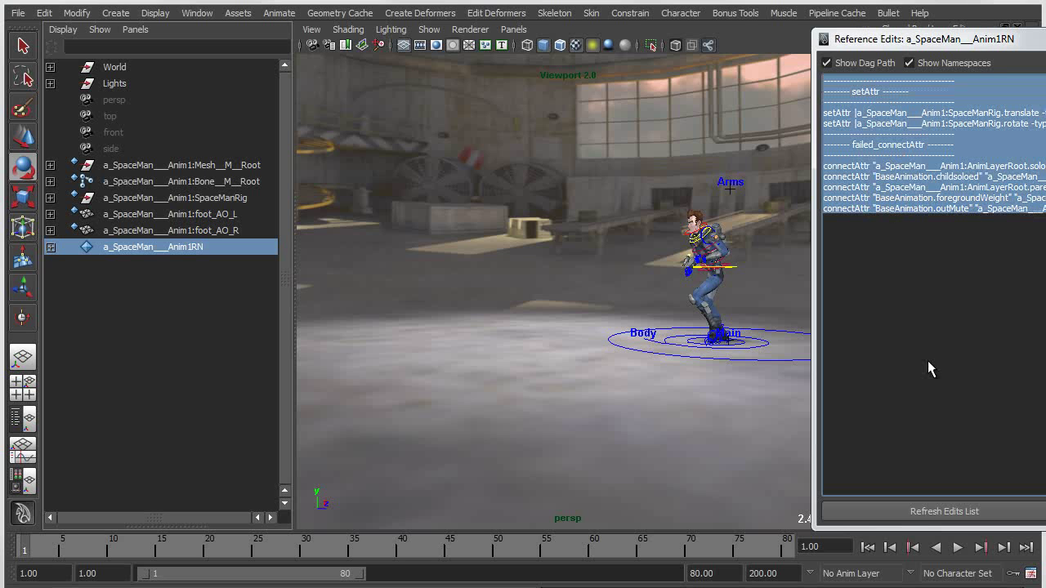
key("Delete")
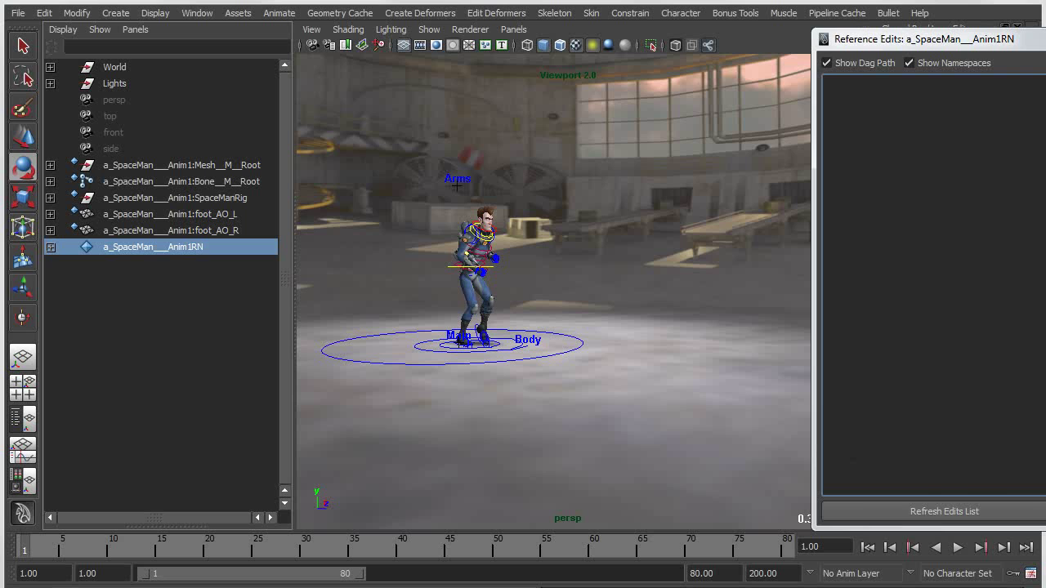
key("alt+F4")
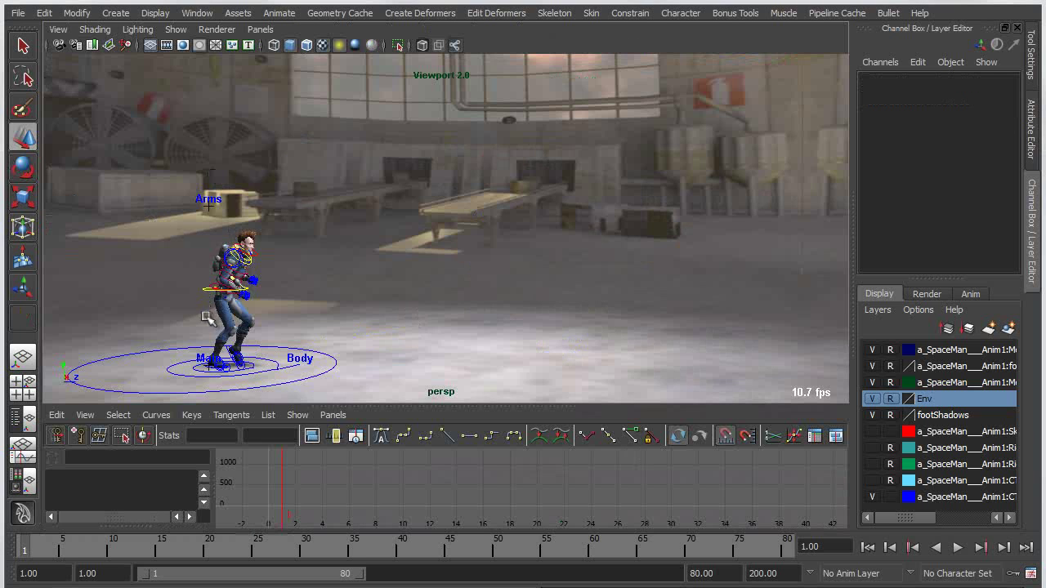
Scrub the referenced character's jump animation to frame 19
middle_click_drag(210, 323, 303, 321, "alt")
right_click_drag(302, 322, 364, 333, "alt")
middle_click_drag(364, 333, 330, 328, "alt")
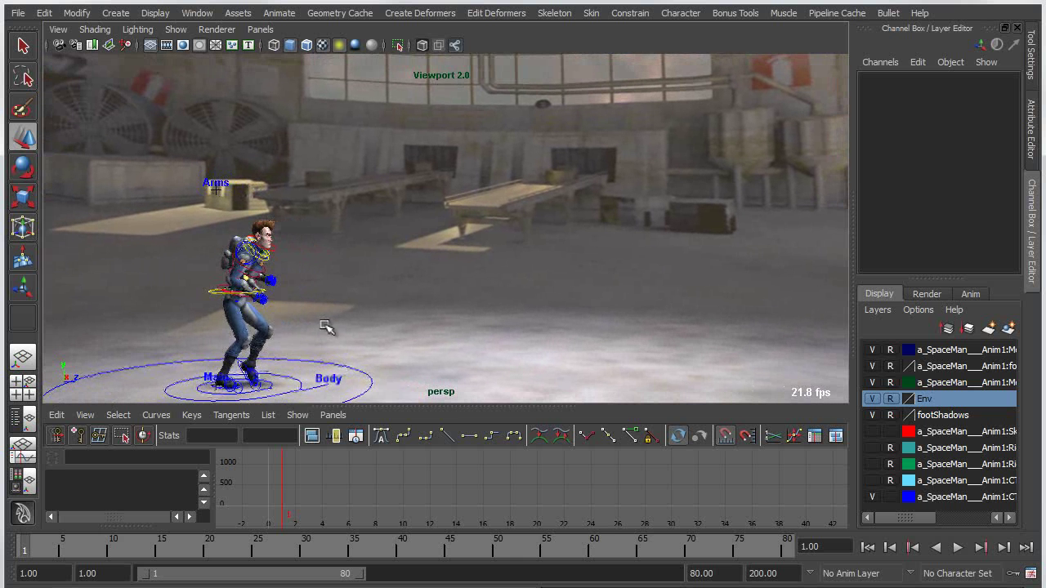
key("k")
left_click_drag(274, 333, 295, 331)
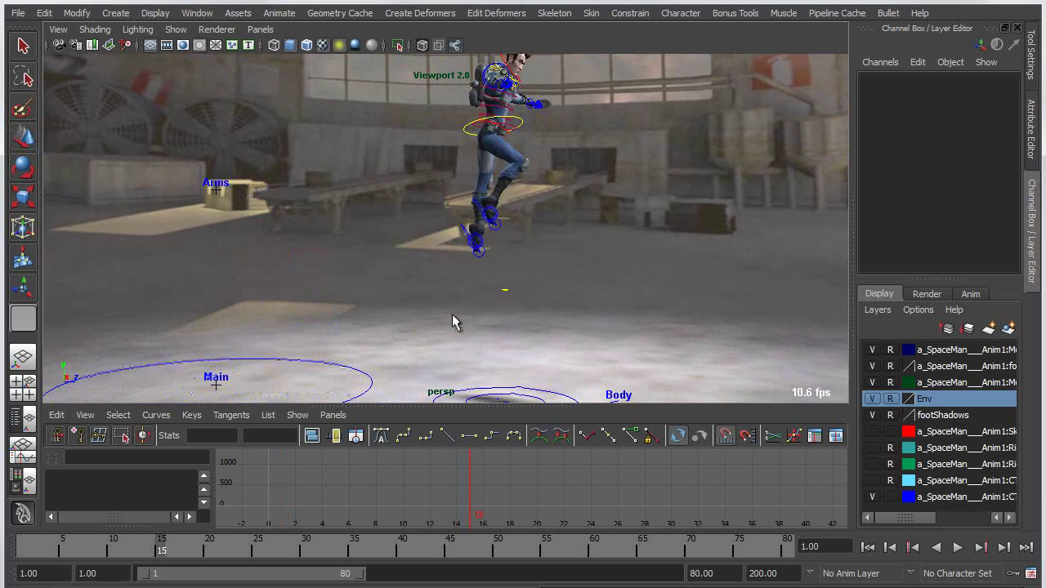
middle_click_drag(621, 161, 511, 327, "alt")
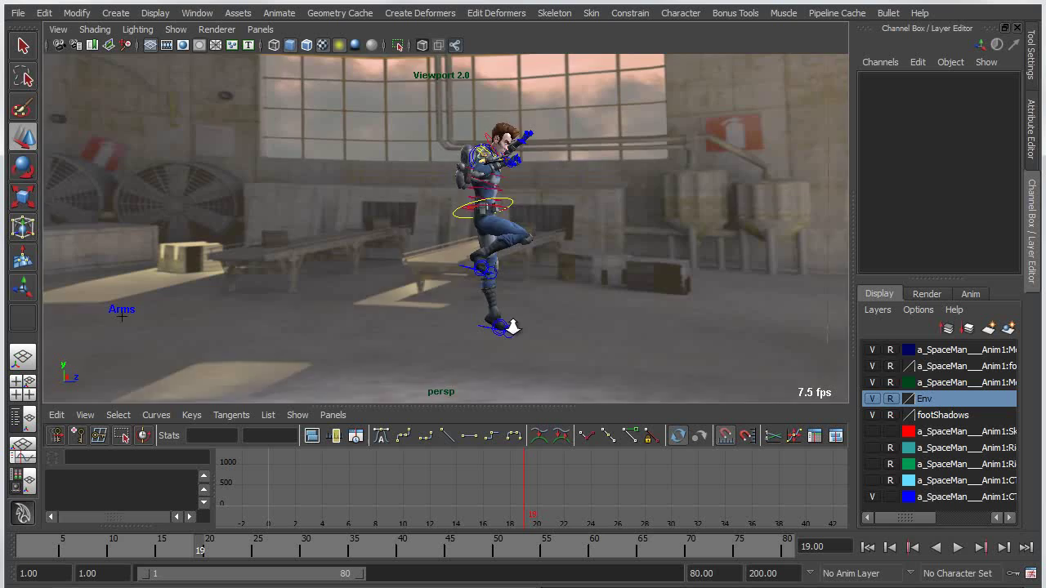
Select the character's waist control to load its animation curves
left_click_drag(511, 327, 591, 362, "alt")
middle_click_drag(591, 362, 575, 299, "alt")
right_click_drag(540, 311, 784, 368, "alt")
middle_click_drag(610, 305, 618, 385, "alt")
right_click_drag(597, 354, 614, 354, "alt")
left_click_drag(614, 354, 535, 296, "alt")
left_click_drag(479, 253, 495, 271)
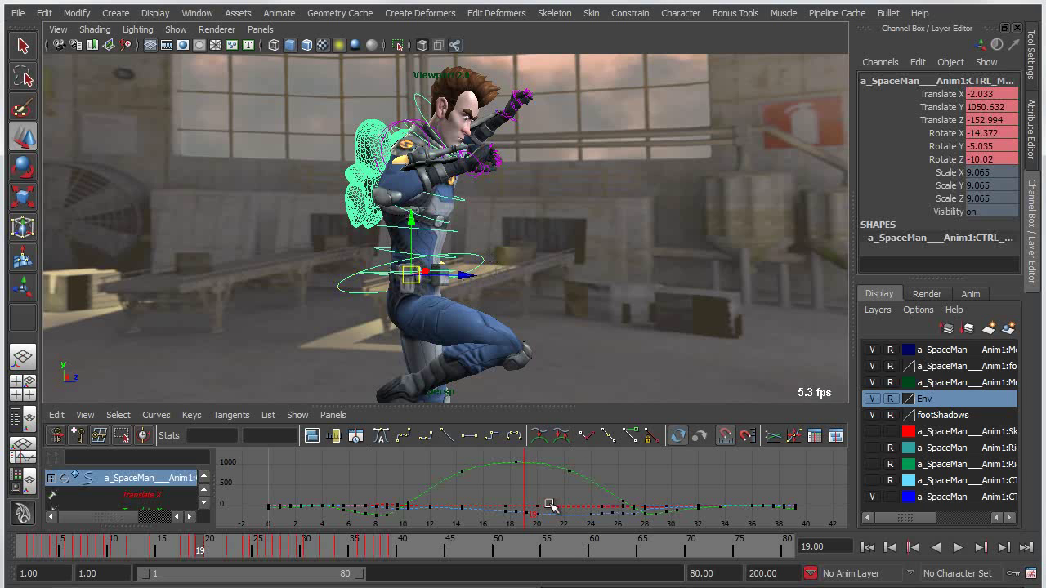
Enlarge the Graph Editor and try to select the keys around the peak of the Translate Y curve
left_click_drag(503, 405, 509, 352)
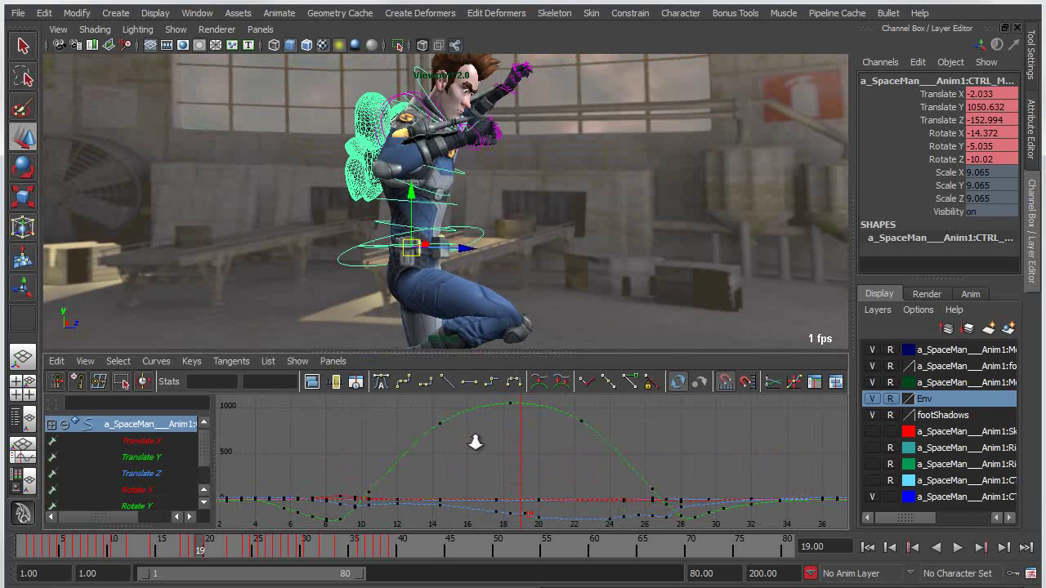
middle_click_drag(476, 442, 478, 470, "alt")
left_click_drag(419, 412, 590, 487)
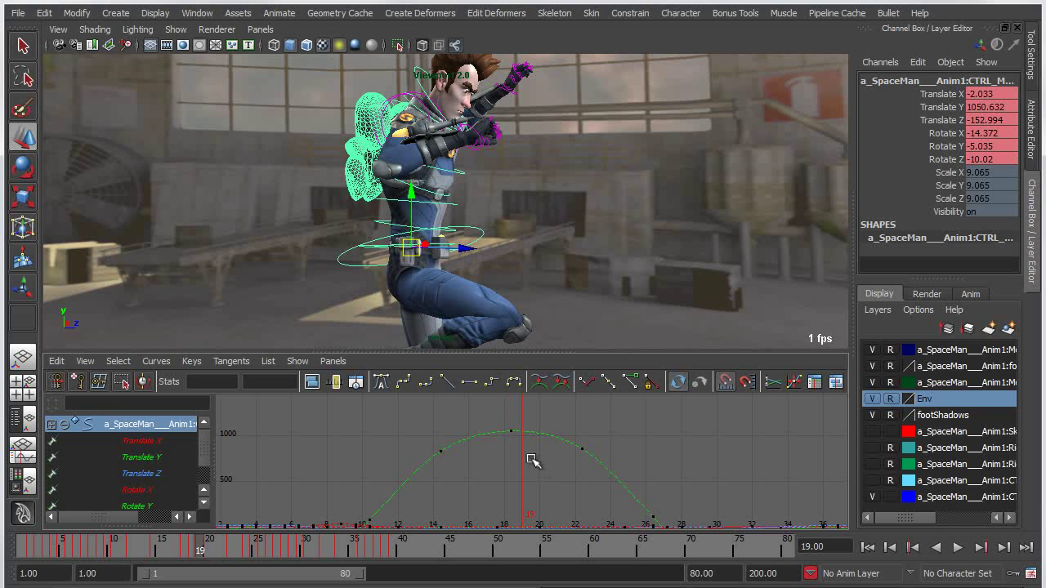
Allow referenced animation curves to be edited in the animation preferences and save the preferences
left_click(198, 13)
mouse_move(217, 90)
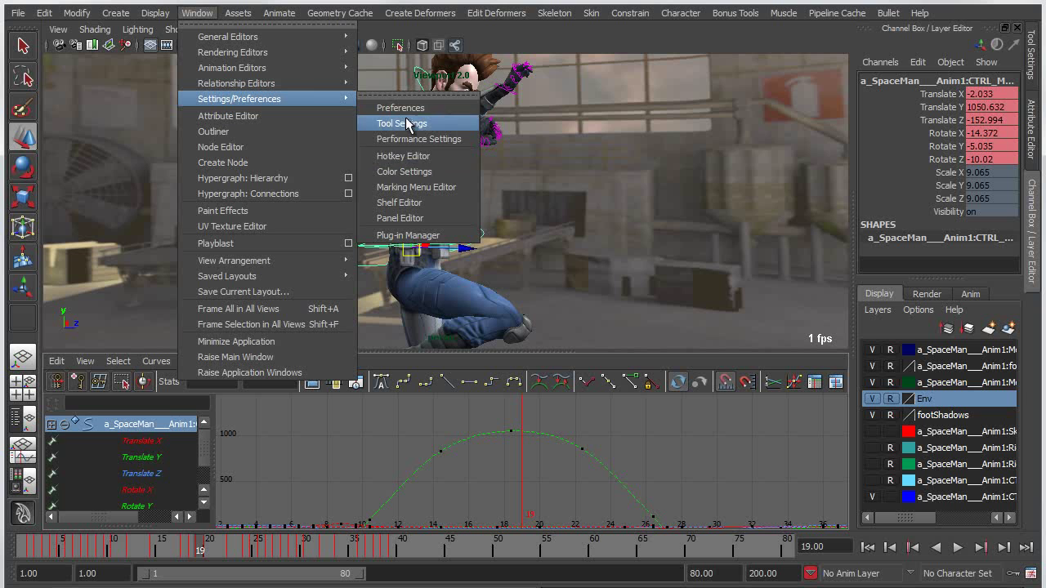
left_click(400, 108)
left_click(286, 299)
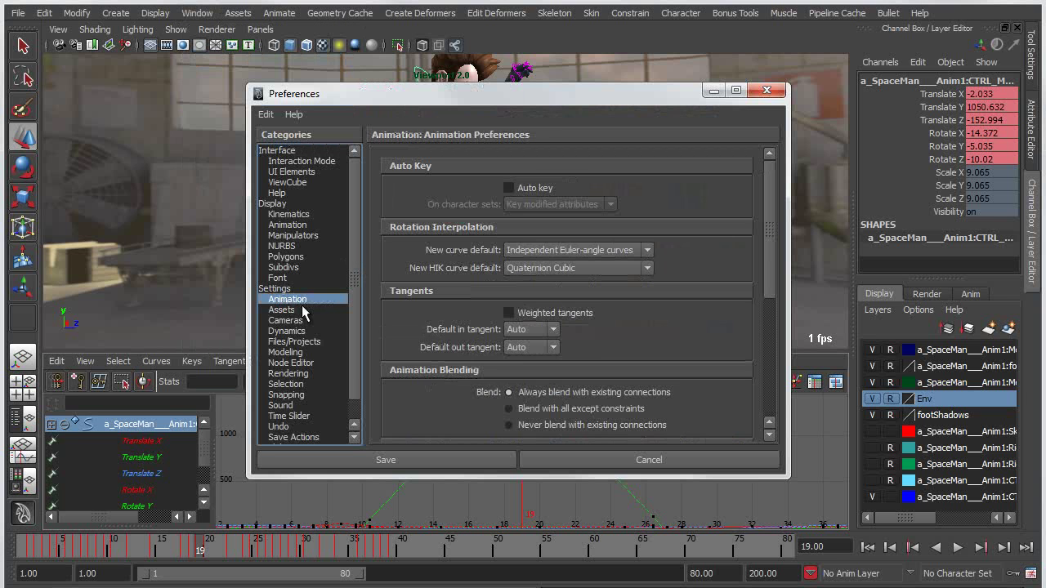
scroll(592, 349, "down", 5)
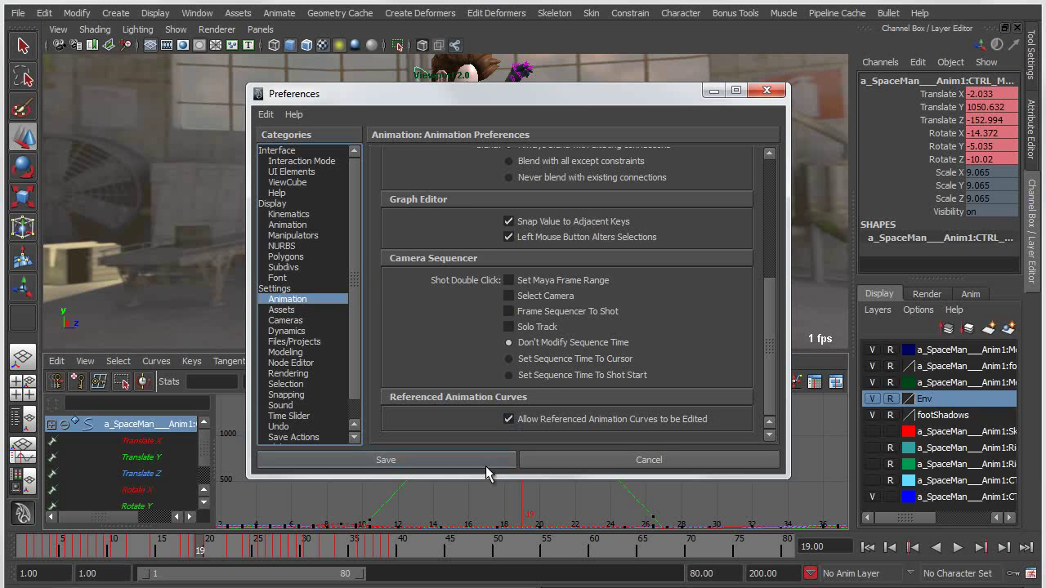
left_click(412, 462)
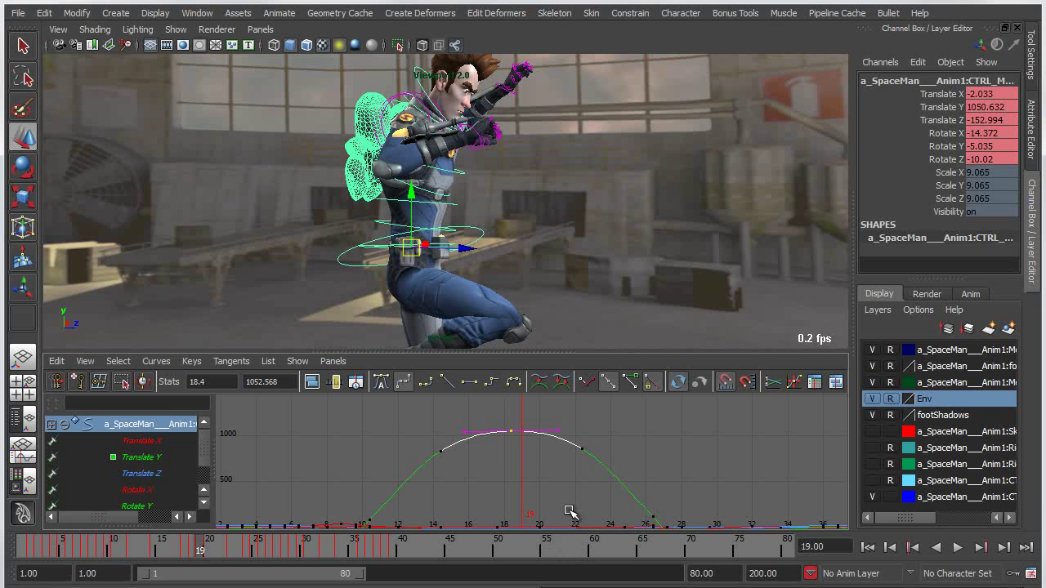
Try moving the peak key of the Translate Y curve at frame 18.4 and undo the move
mouse_move(504, 439)
middle_mouse_down()
mouse_move(507, 471)
mouse_move(510, 451)
middle_mouse_up()
key("ctrl+z")
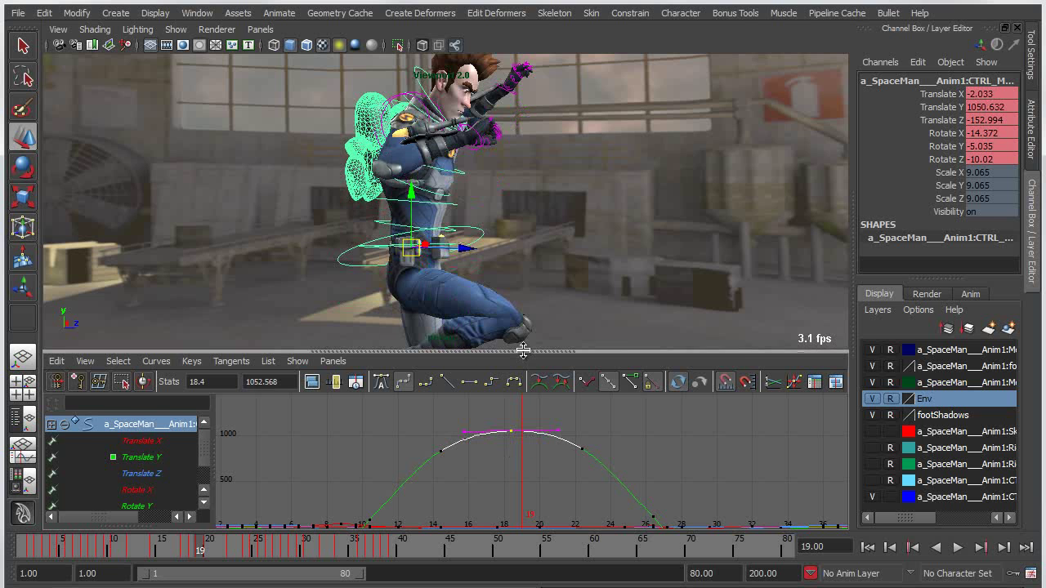
Raise the three keys at the top of the Translate Y curve so Translate Y reaches about 1164 at frame 19
left_click_drag(523, 353, 528, 388)
key("a")
left_click_drag(450, 455, 585, 496)
middle_click_drag(524, 466, 525, 473, "shift")
left_click_drag(491, 277, 502, 322, "alt")
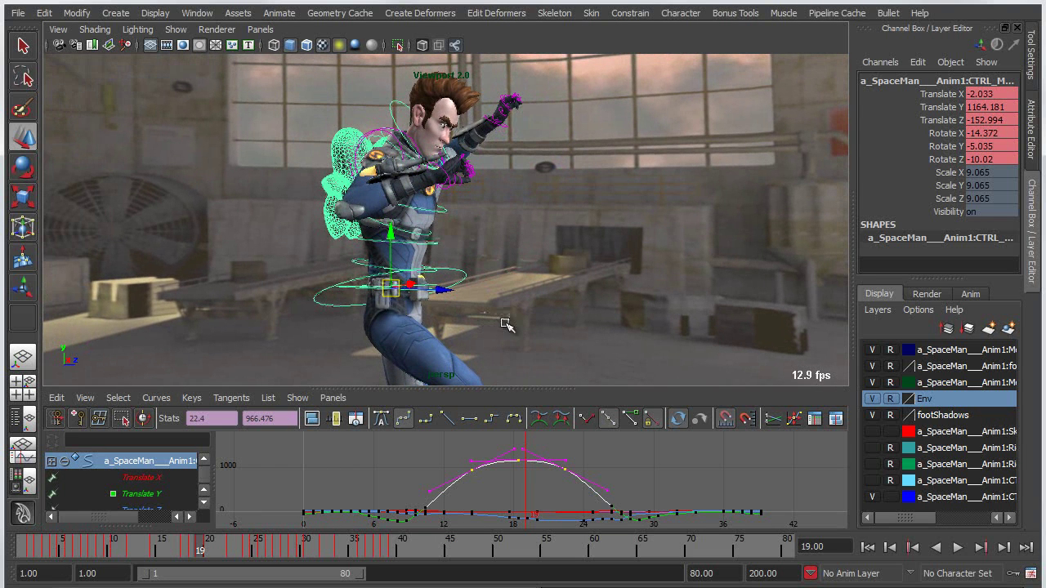
Show the buffer curve alongside the edited Translate Y curve in the Graph Editor
left_click(387, 478)
right_click_drag(387, 479, 416, 490, "alt")
middle_click_drag(416, 490, 420, 509, "alt")
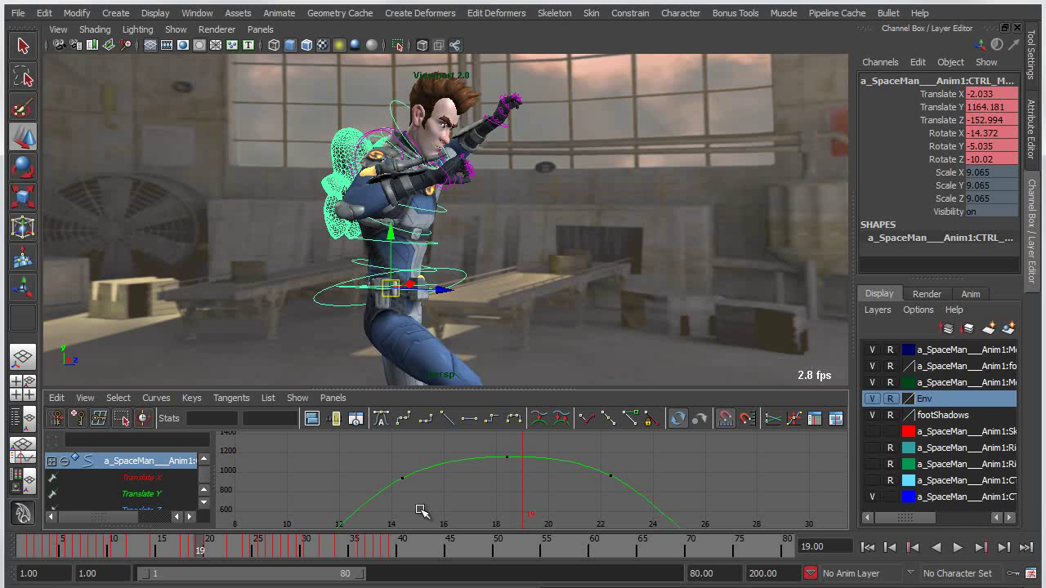
left_click(84, 398)
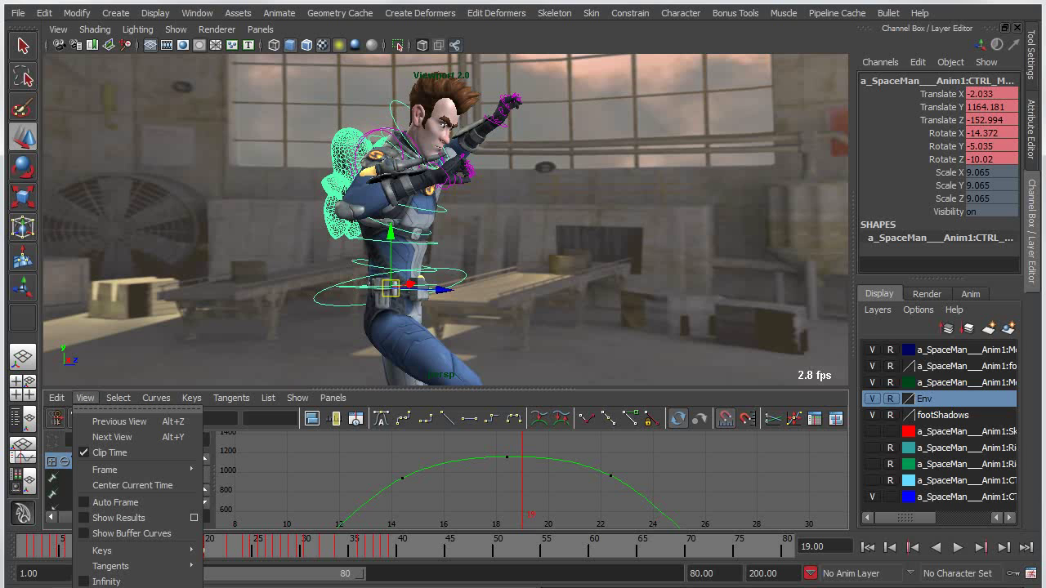
left_click(118, 517)
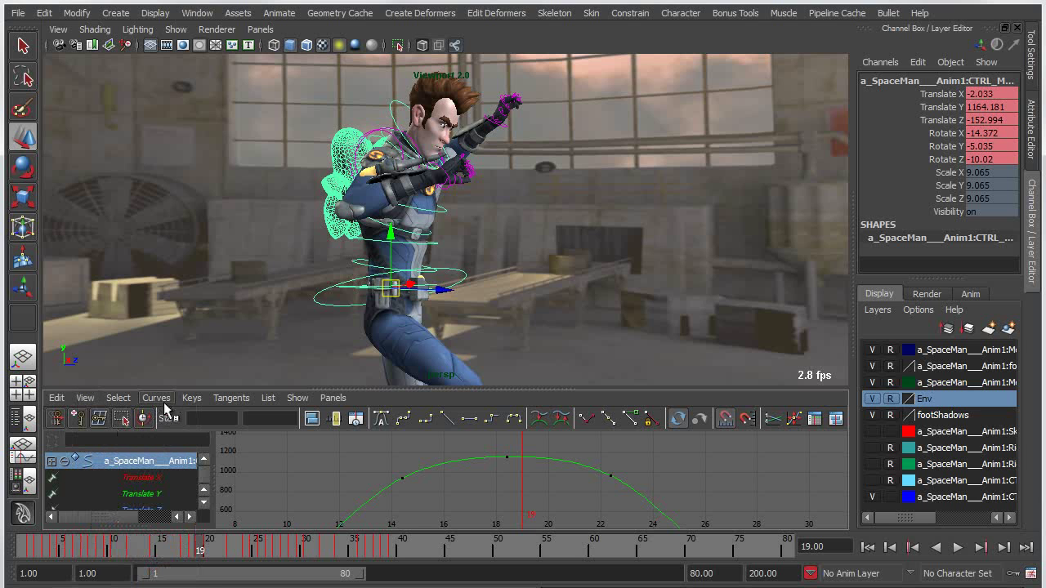
left_click(443, 463)
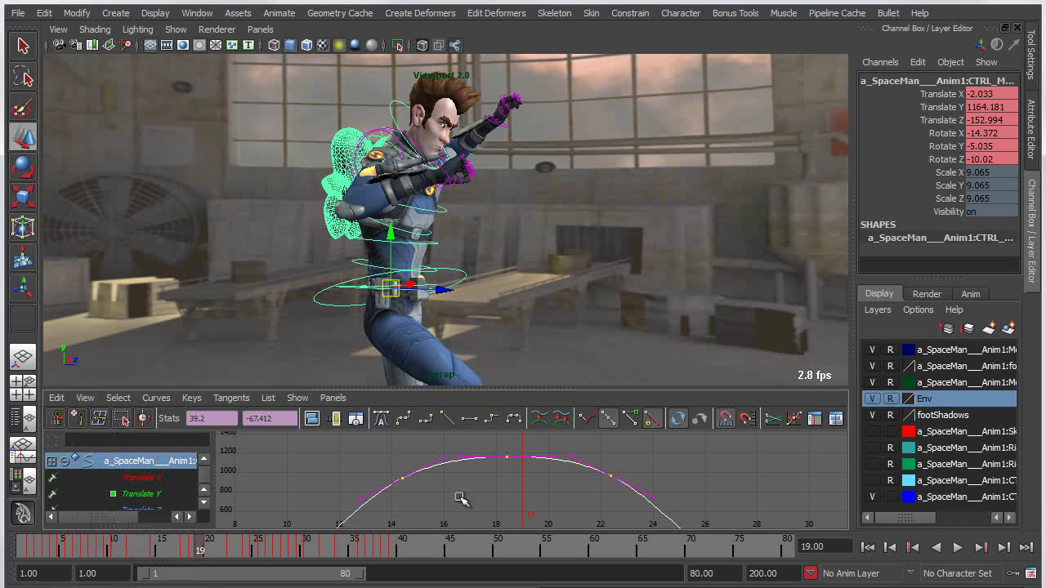
left_click(178, 397)
mouse_move(155, 398)
mouse_move(159, 423)
left_click(515, 499)
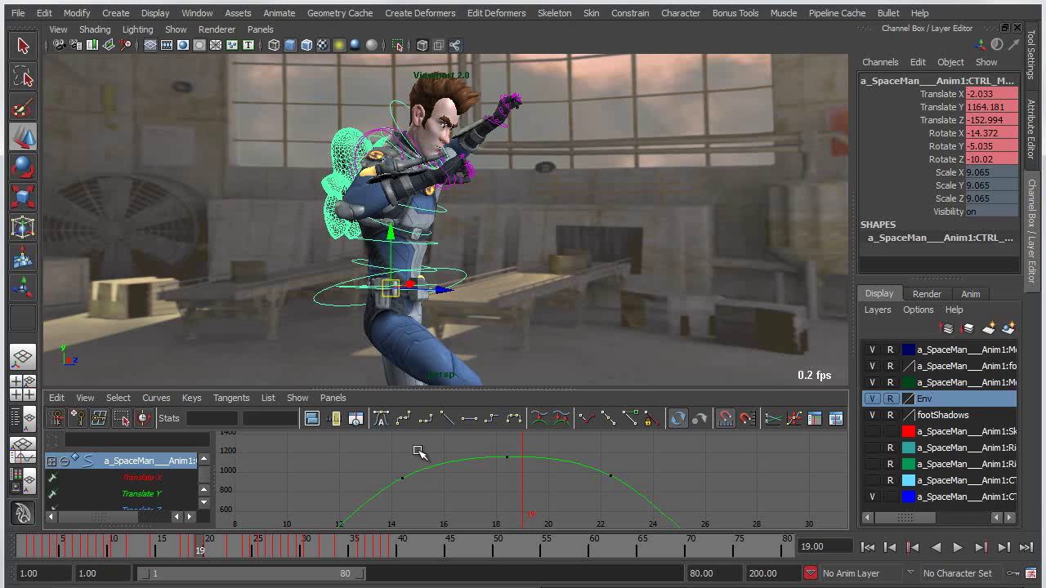
left_click_drag(388, 435, 641, 508)
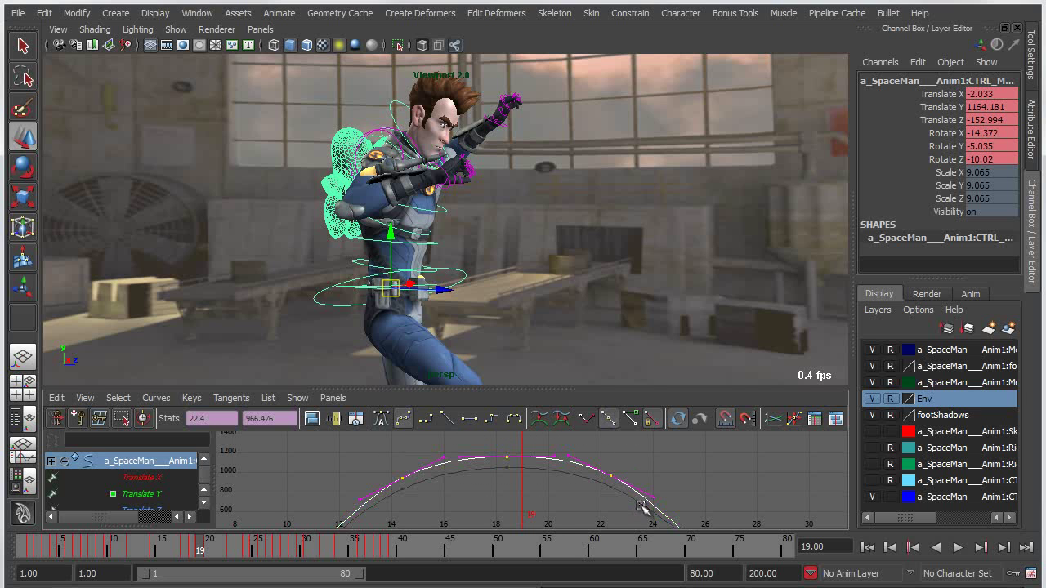
Lower the Translate Y key at frame 18.4 to about 842
left_click(611, 491)
right_click_drag(533, 467, 553, 502, "alt")
left_click_drag(509, 445, 539, 459)
mouse_move(550, 479)
middle_mouse_down()
mouse_move(548, 501)
mouse_move(551, 446)
mouse_move(544, 507)
mouse_move(545, 496)
middle_mouse_up()
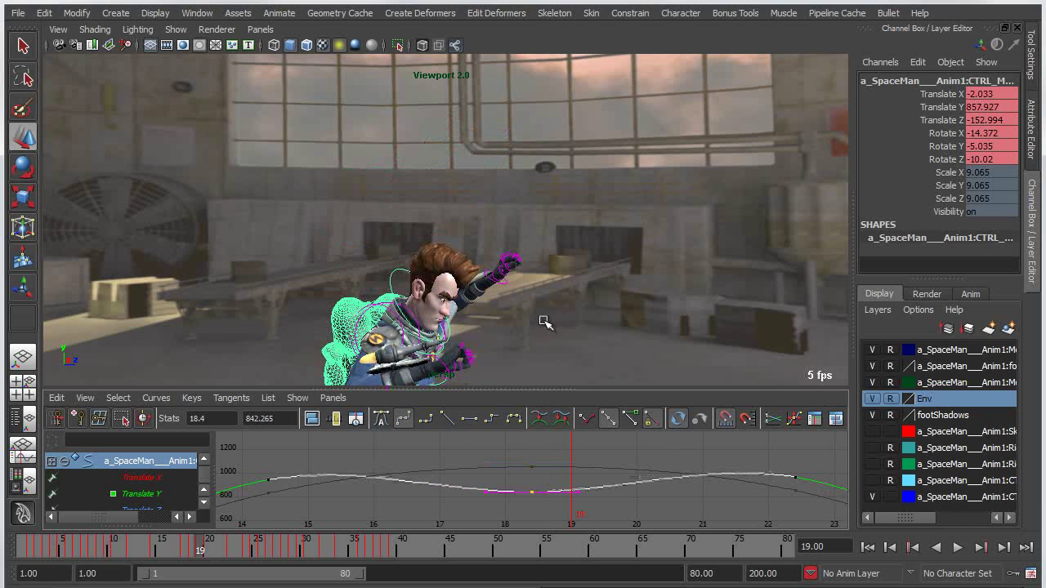
right_click_drag(543, 320, 467, 319, "alt")
middle_click_drag(467, 319, 454, 219, "alt")
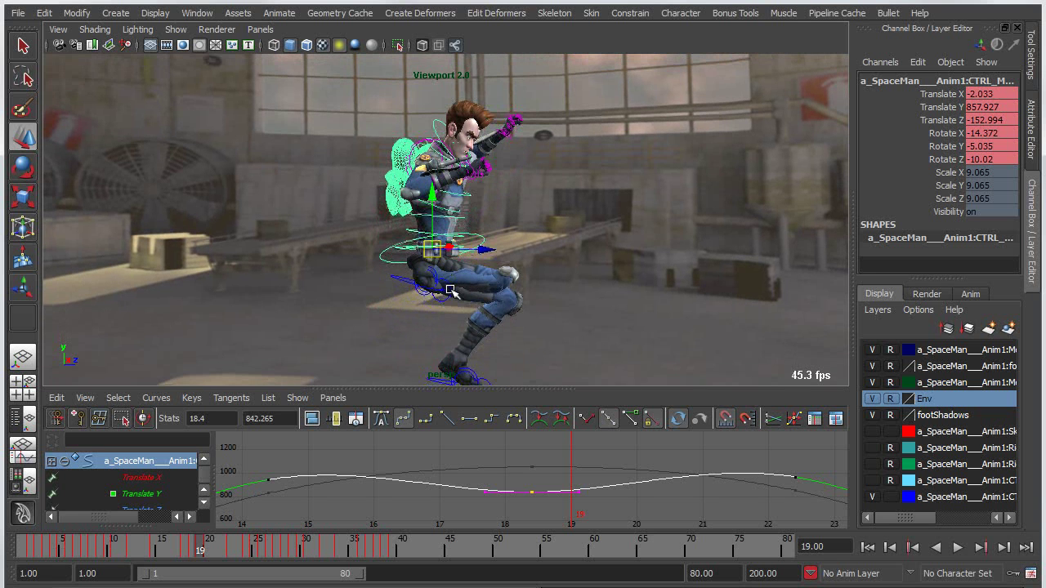
Swap the Translate Y curve with its buffer curve, and undo a trial downward move of its keys
left_click(156, 398)
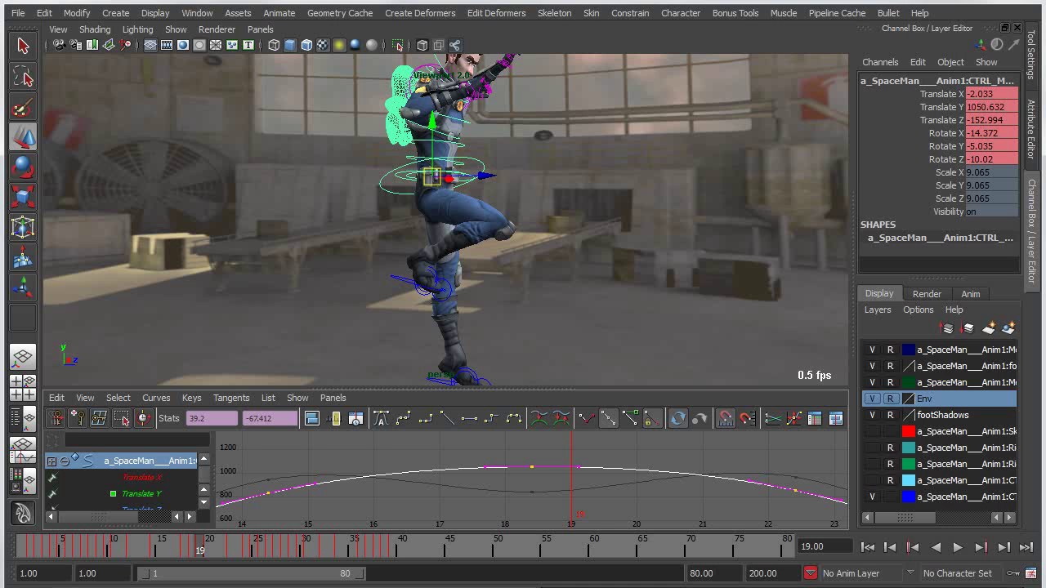
middle_click_drag(527, 453, 572, 511)
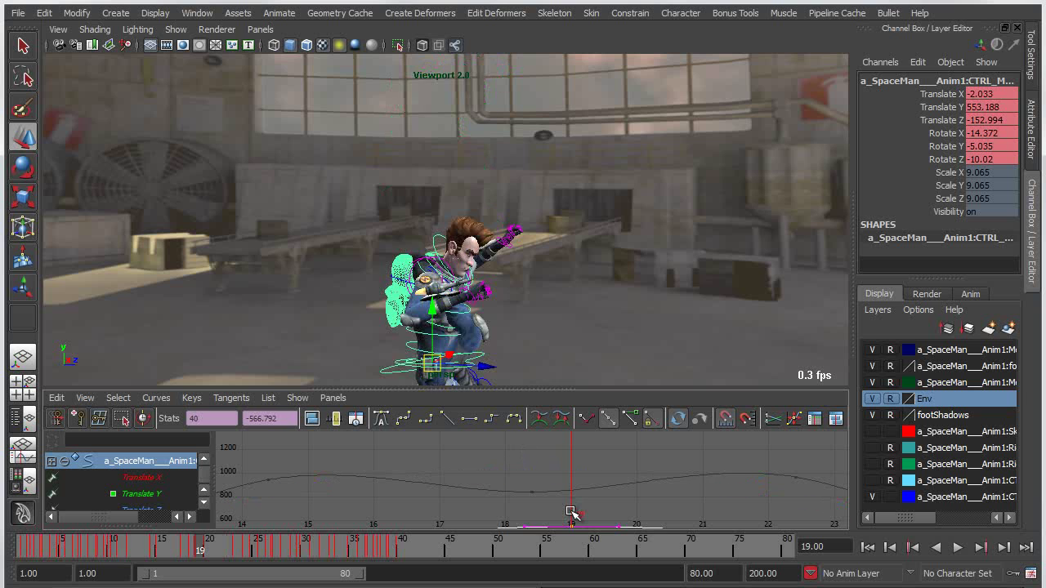
key("z")
left_click(513, 442)
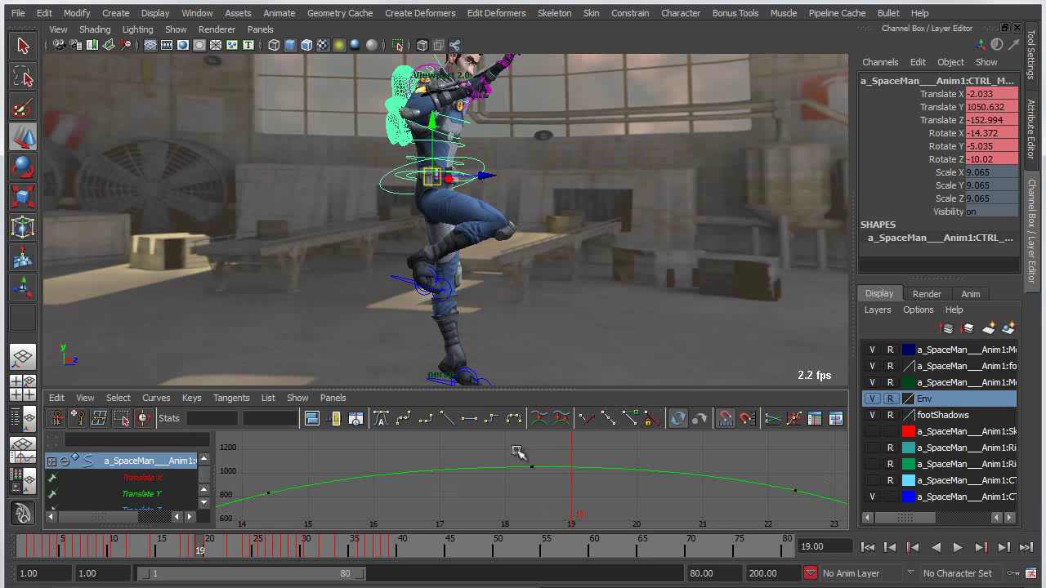
Lower the keys around the Translate Y peak slightly, bringing Translate Y to about 1037 at frame 19
left_click_drag(517, 450, 549, 493)
mouse_move(547, 497)
middle_mouse_down("shift")
mouse_move(551, 485)
mouse_move(553, 496)
mouse_move(544, 496)
middle_mouse_up("shift")
left_click_drag(257, 462, 837, 527)
mouse_move(715, 499)
middle_mouse_down()
mouse_move(719, 523)
mouse_move(721, 507)
middle_mouse_up()
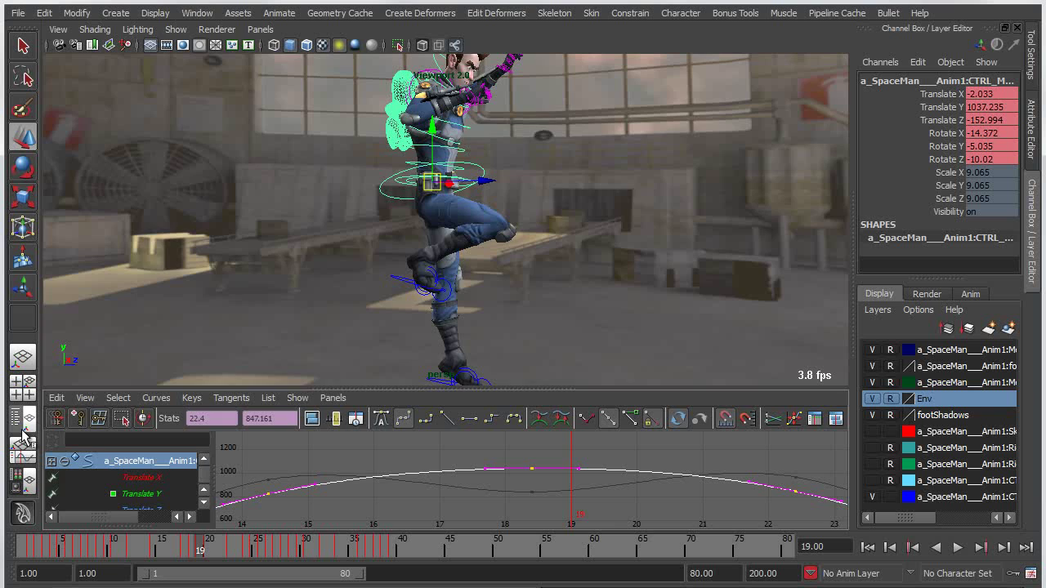
Switch to the Outliner and perspective layout and list the reference edits of the a_SpaceMan___Anim1RN reference node
left_click(25, 437)
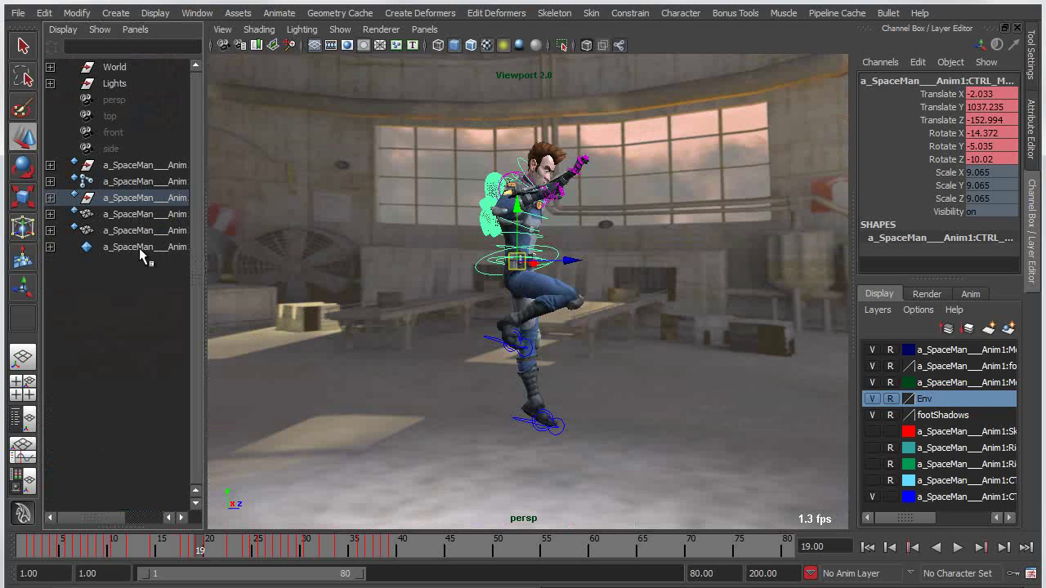
right_click(140, 253)
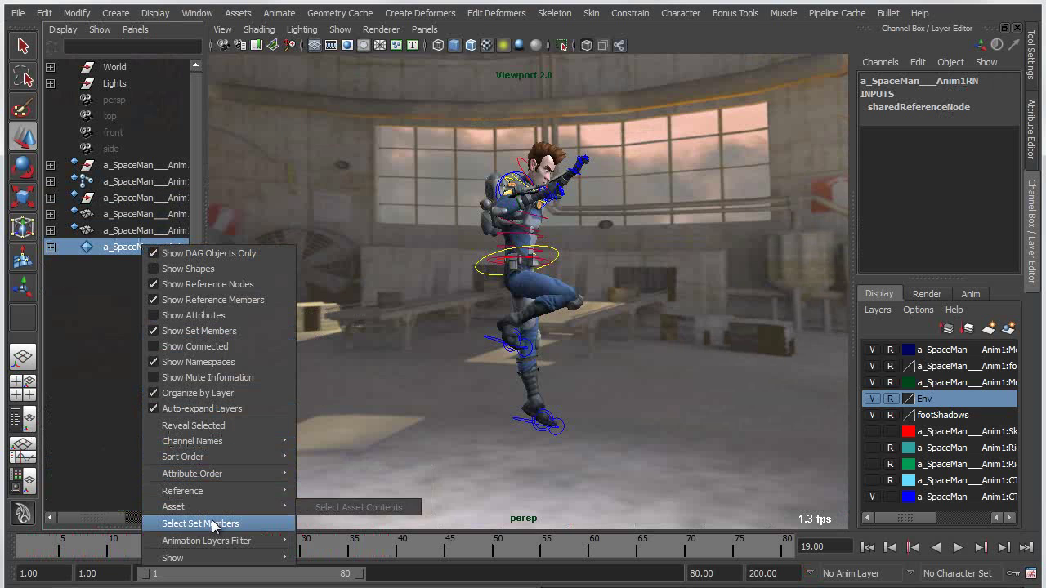
mouse_move(211, 491)
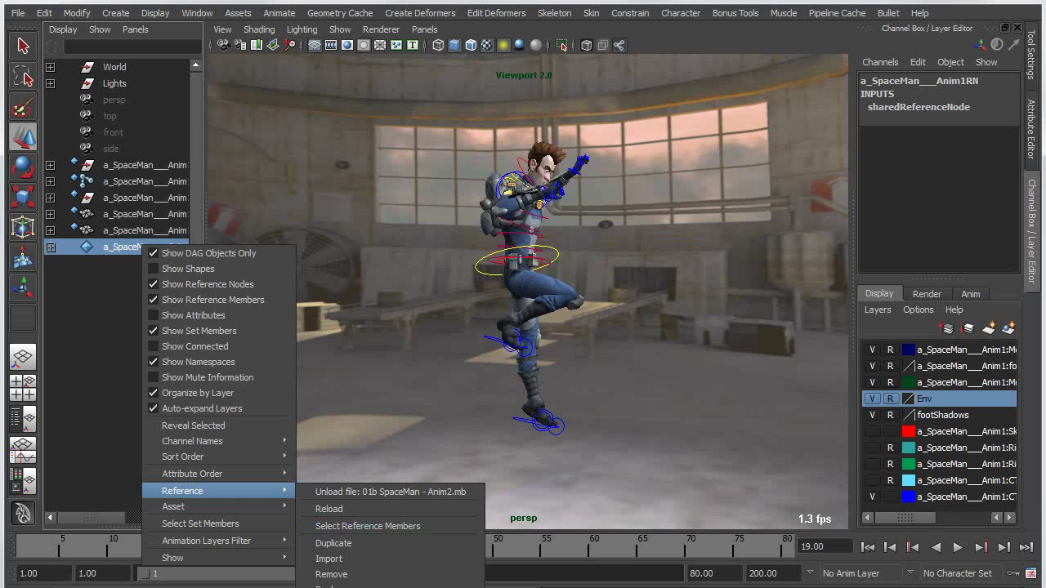
left_click(359, 585)
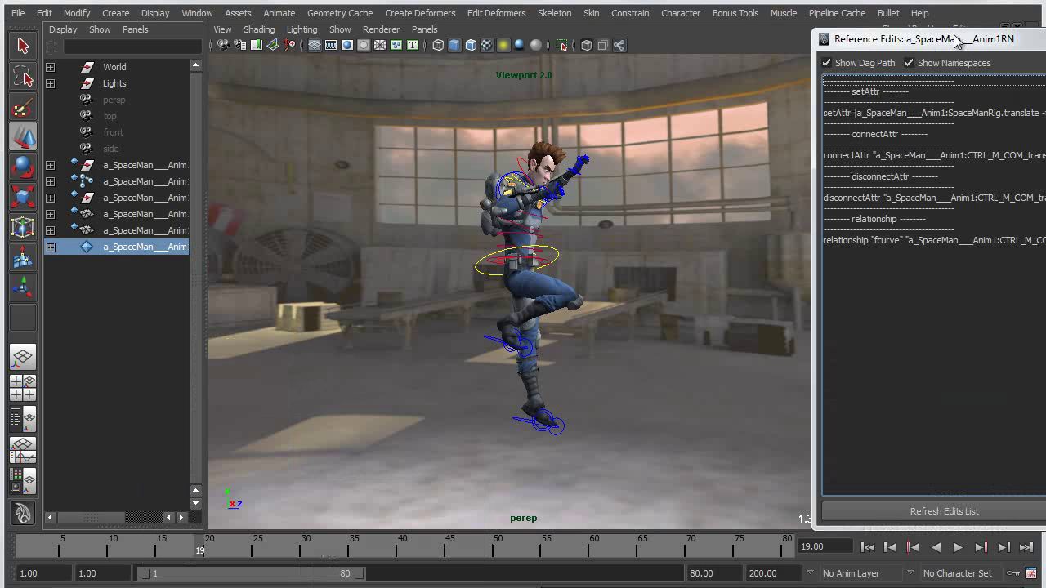
left_click_drag(969, 48, 781, 58)
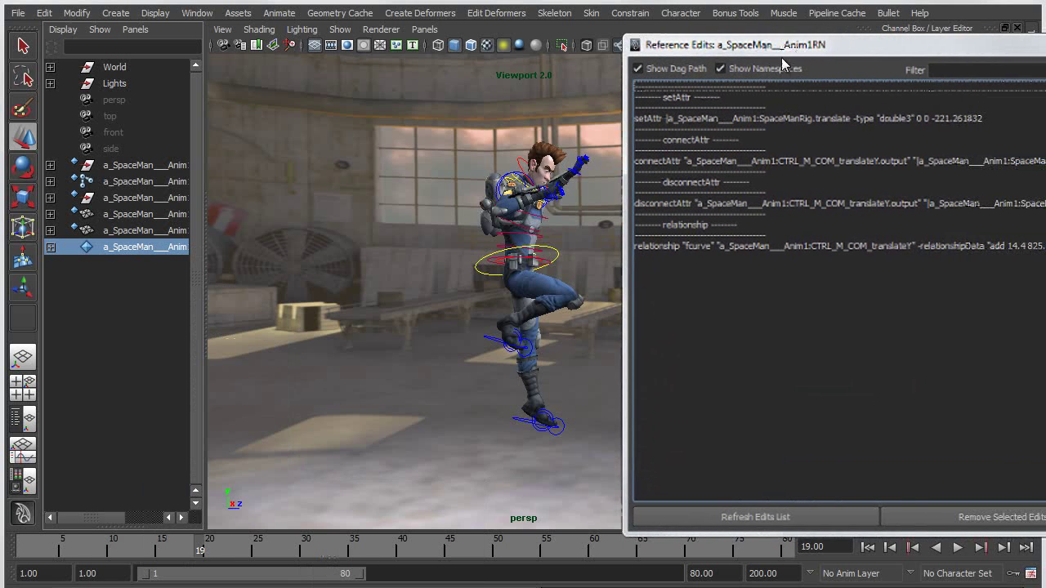
Examine the fcurve relationship edit for CTRL_M_COM_translateY in the reference edits, then close the list
left_click(693, 244)
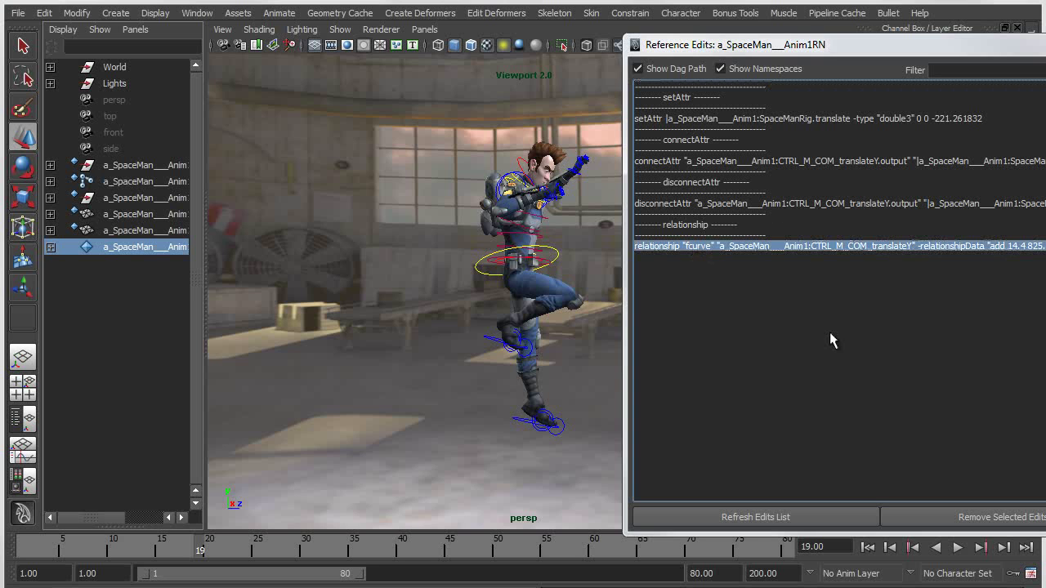
middle_click_drag(453, 309, 454, 329, "alt")
right_click_drag(454, 330, 469, 343, "alt")
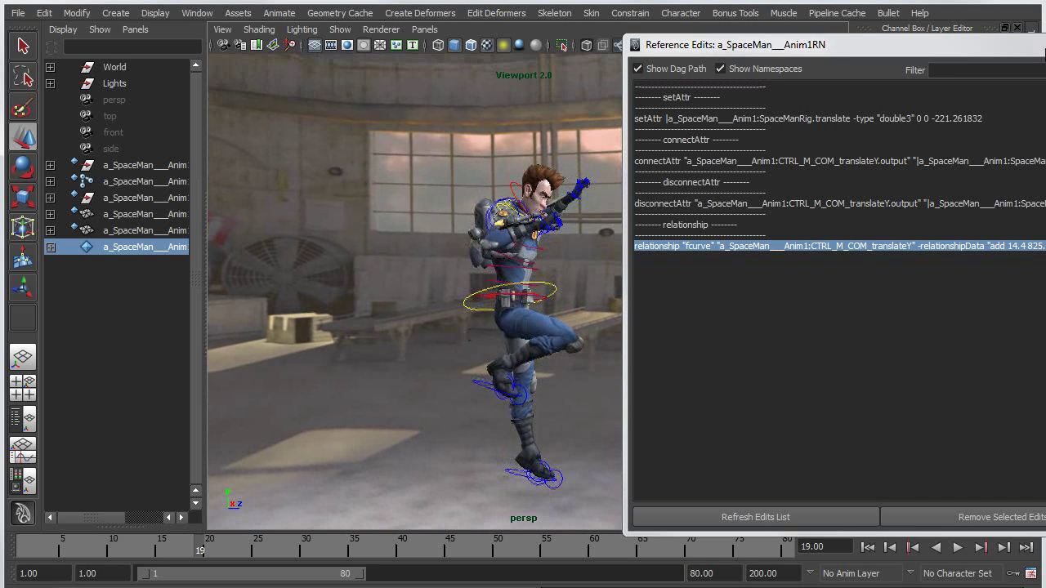
key("alt+F4")
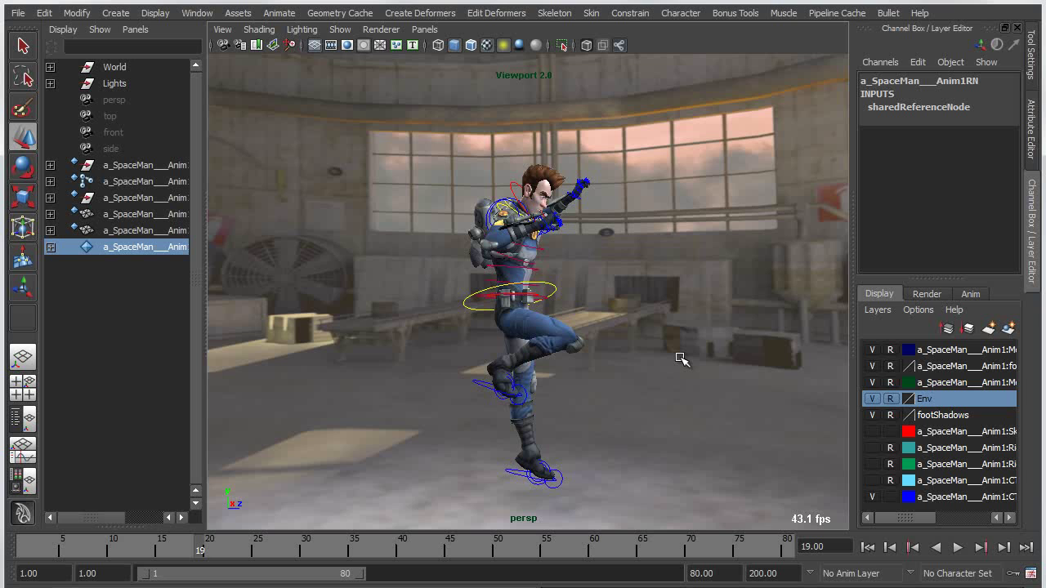
scroll(633, 364, "up", 2)
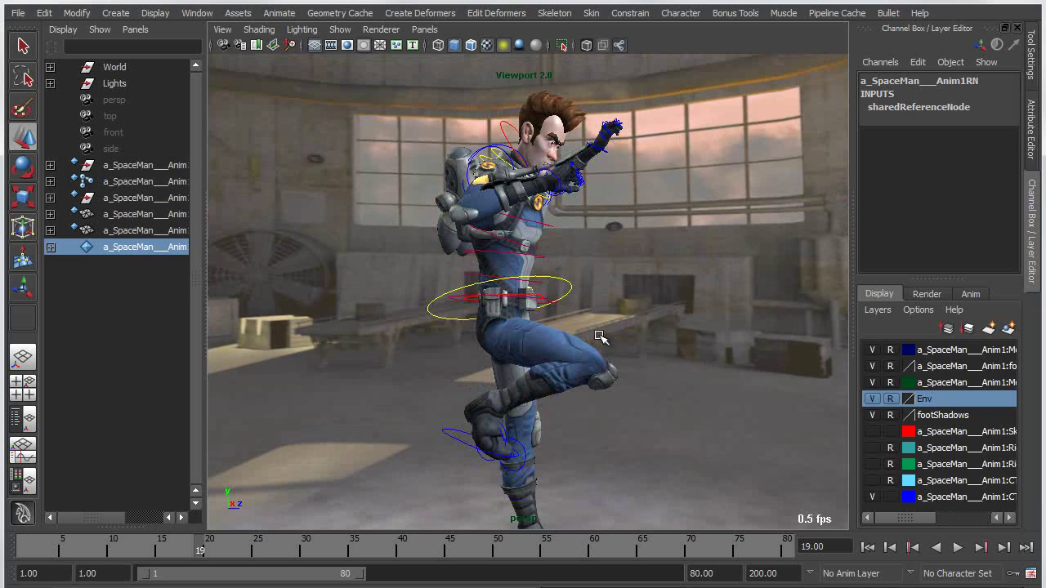